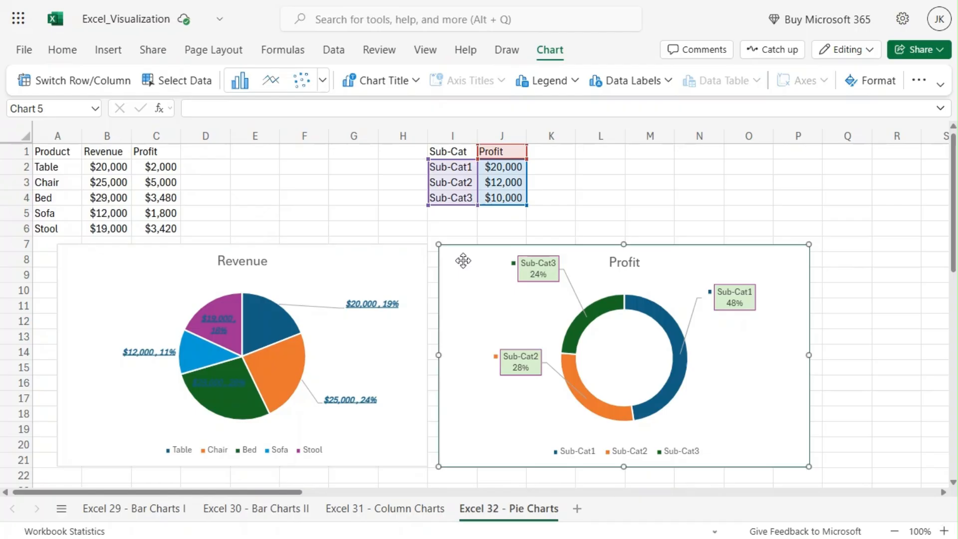
# Delete the Revenue pie chart and the Profit doughnut chart from the Excel 32 - Pie Charts sheet.
pyautogui.click(357, 255)
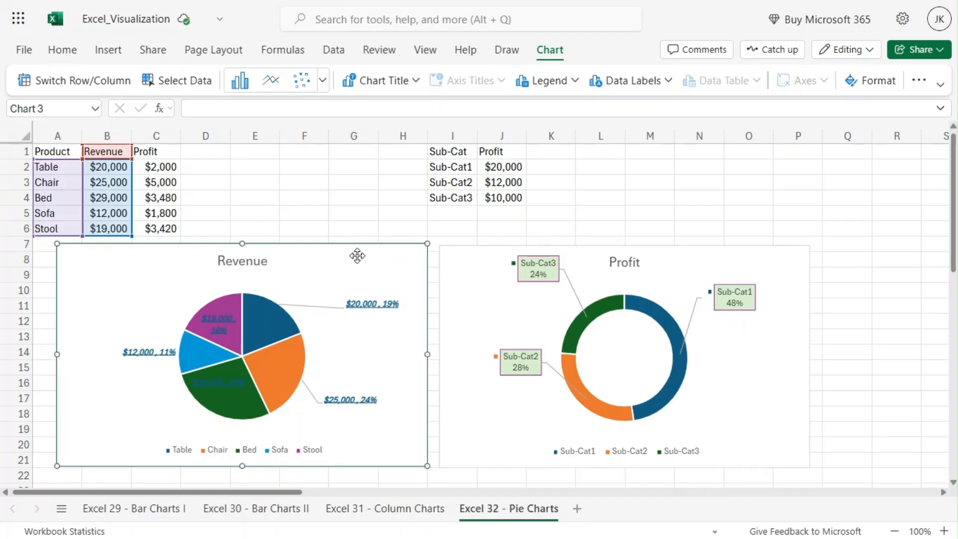
pyautogui.press('Delete')
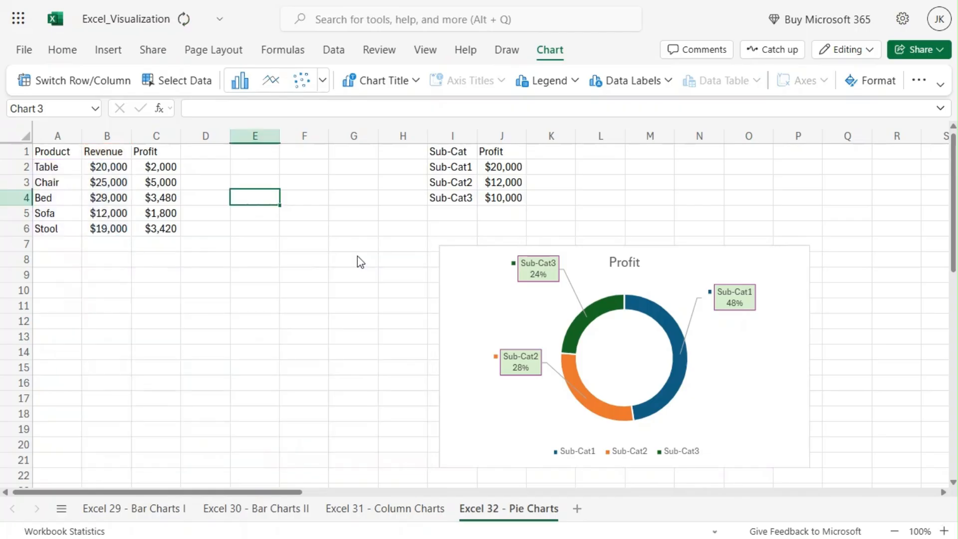
pyautogui.click(487, 257)
pyautogui.press('Delete')
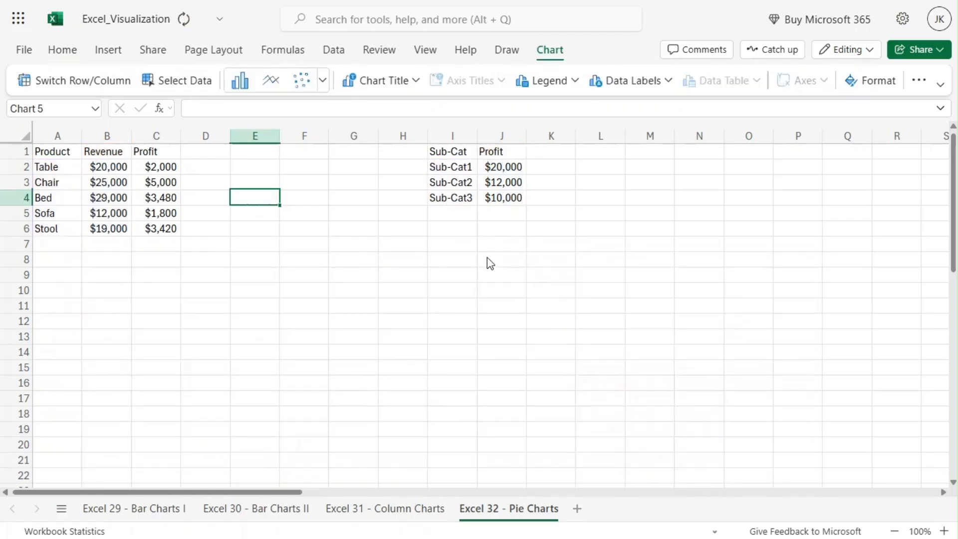
pyautogui.click(362, 240)
pyautogui.click(189, 312)
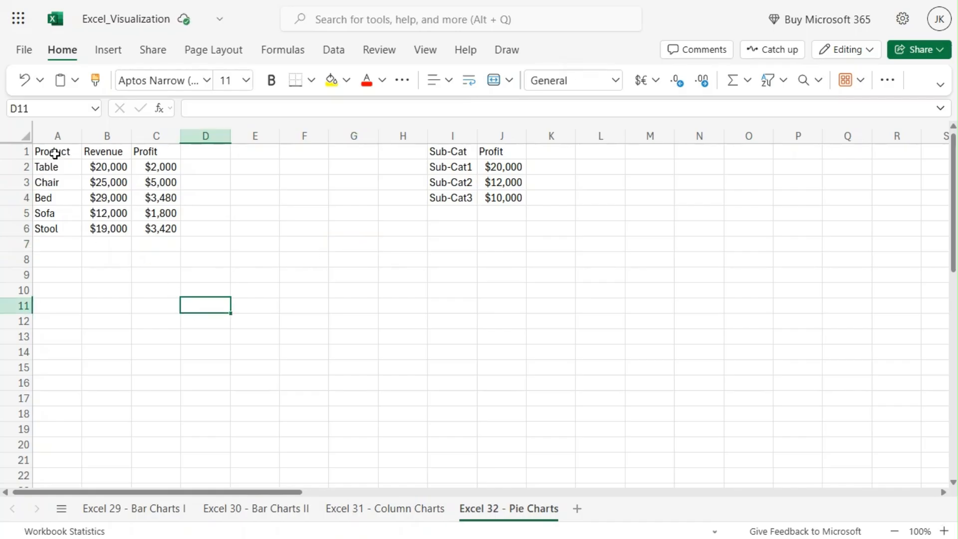
# Insert a pie chart from the Product and Revenue data in A1:B6 and place it just below the product table.
pyautogui.moveTo(55, 153); pyautogui.dragTo(110, 226)
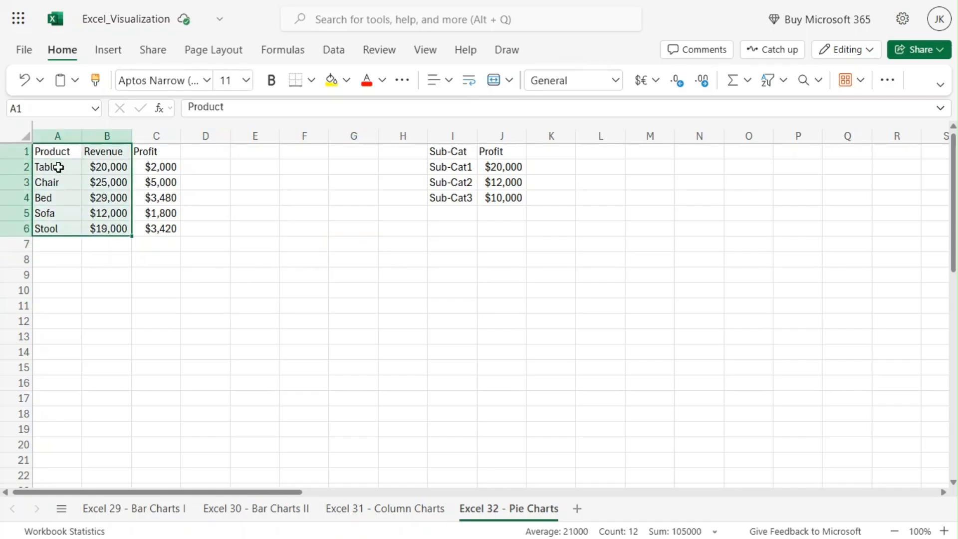
pyautogui.click(170, 279)
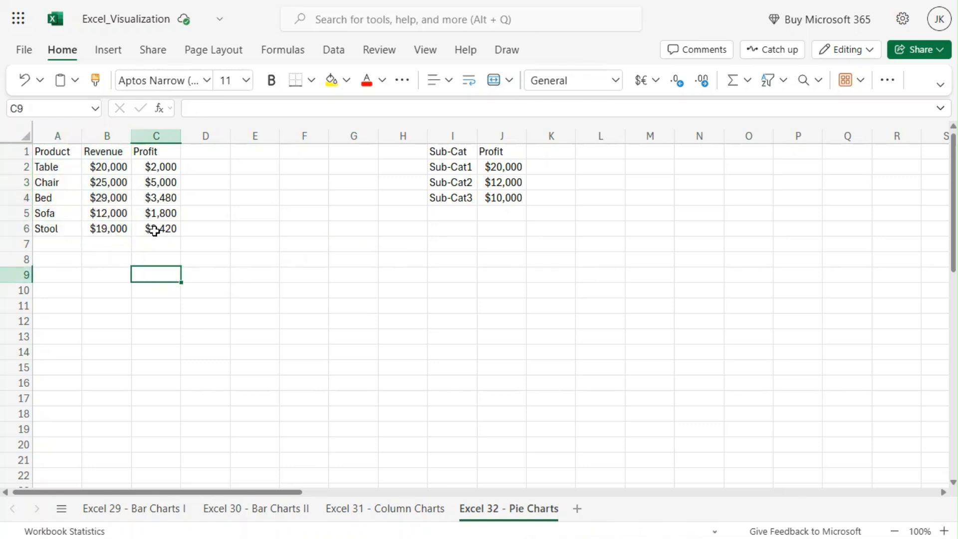
pyautogui.moveTo(50, 155); pyautogui.dragTo(103, 227)
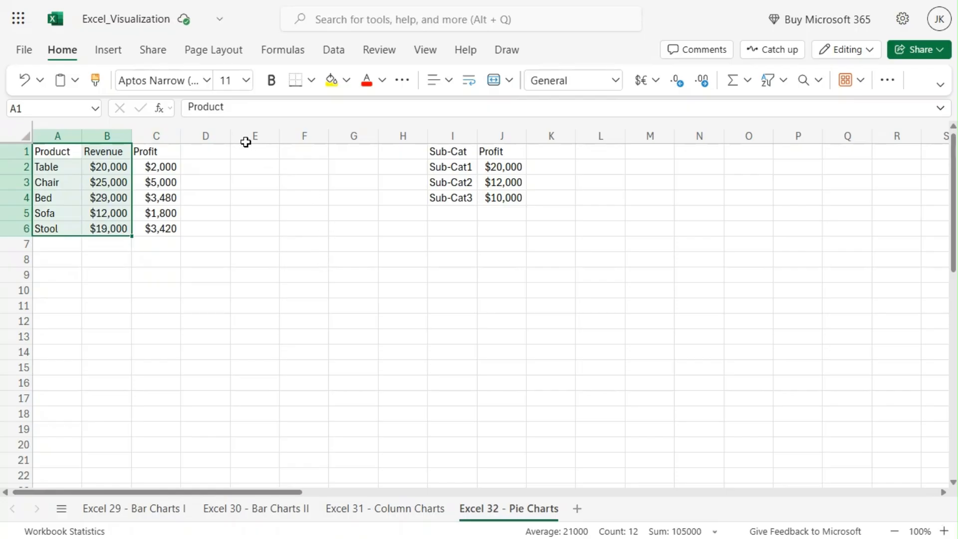
pyautogui.click(108, 50)
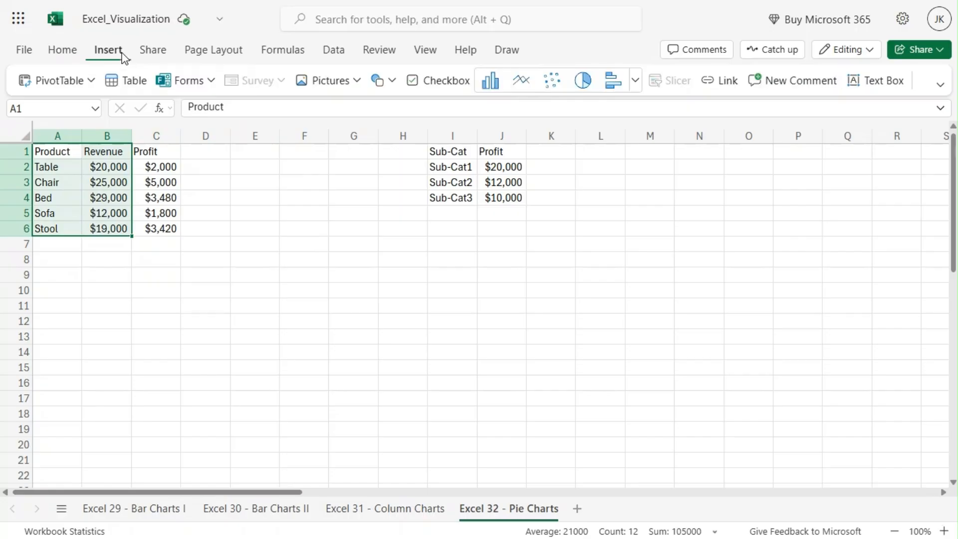
pyautogui.click(76, 53)
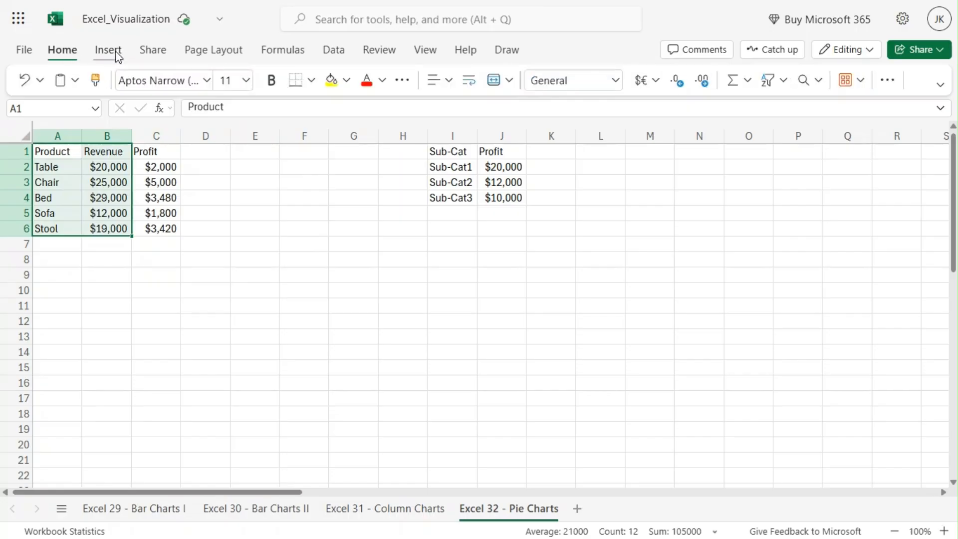
pyautogui.click(116, 55)
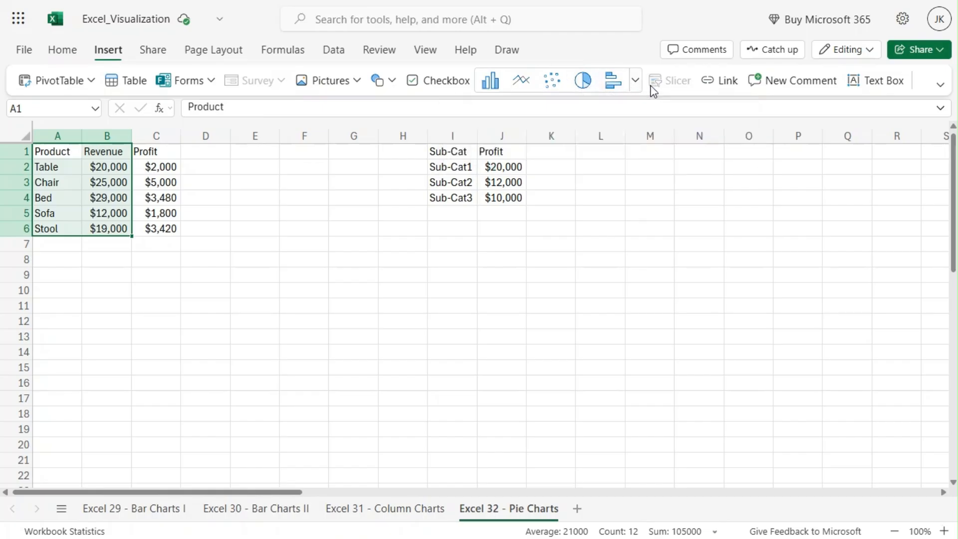
pyautogui.click(635, 82)
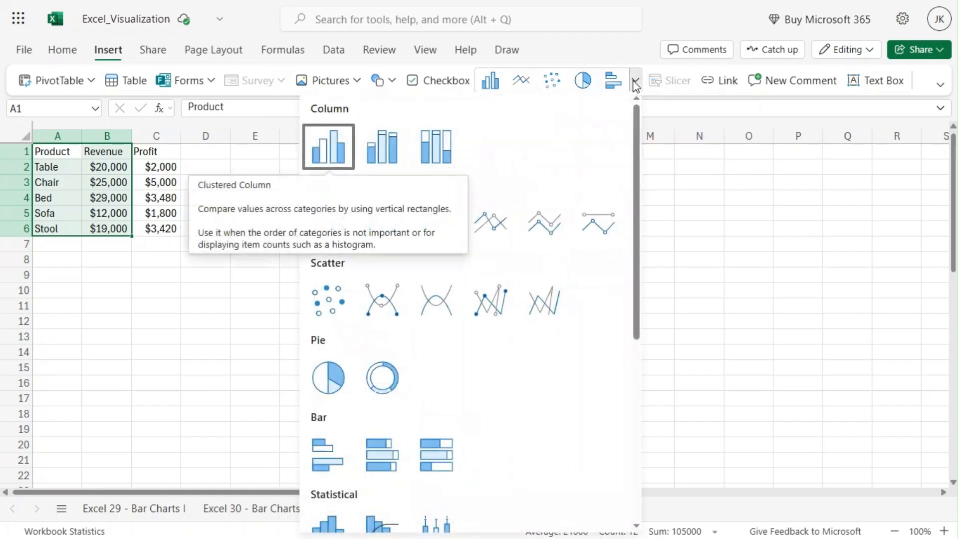
pyautogui.click(329, 378)
pyautogui.moveTo(320, 234); pyautogui.dragTo(112, 256)
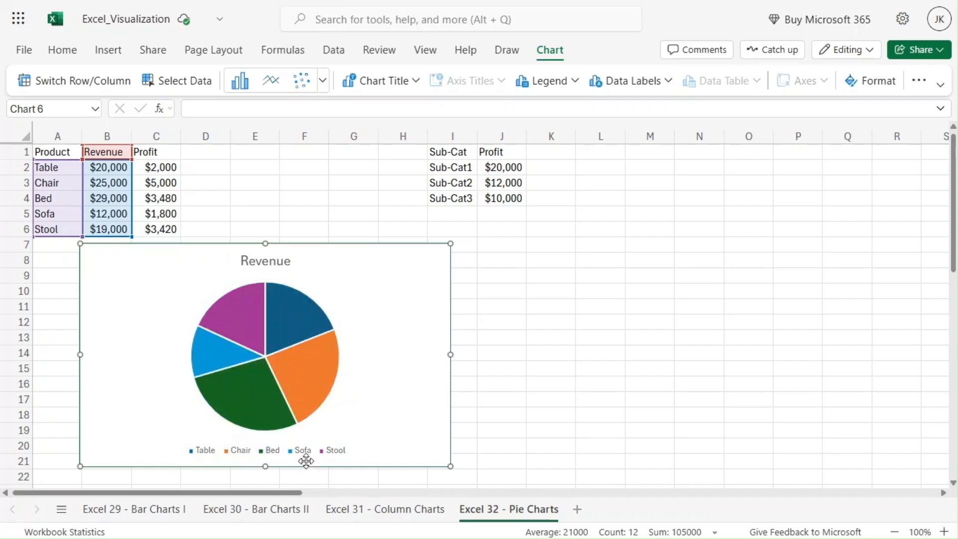
# Examine the revenue value and percentage of total for the individual slices of the pie chart.
pyautogui.moveTo(223, 357)
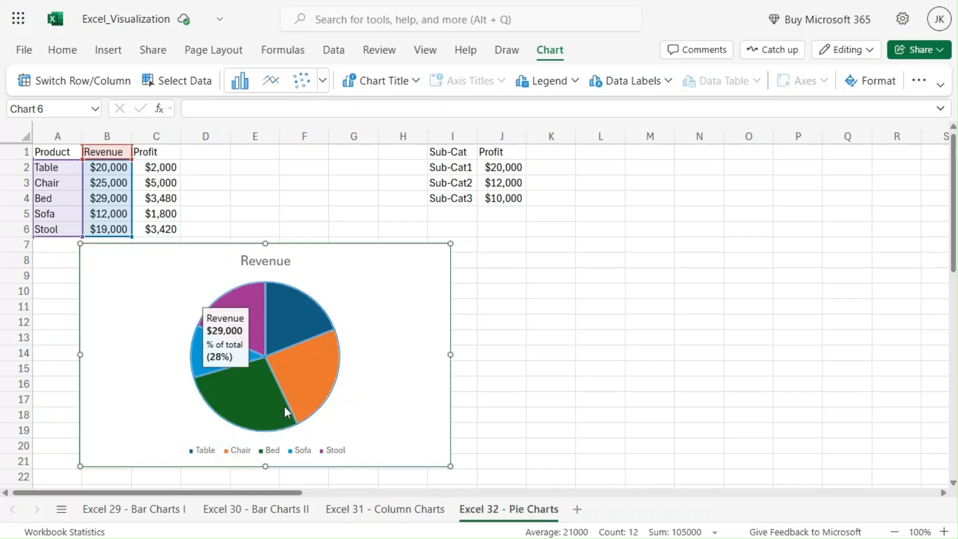
pyautogui.moveTo(232, 311)
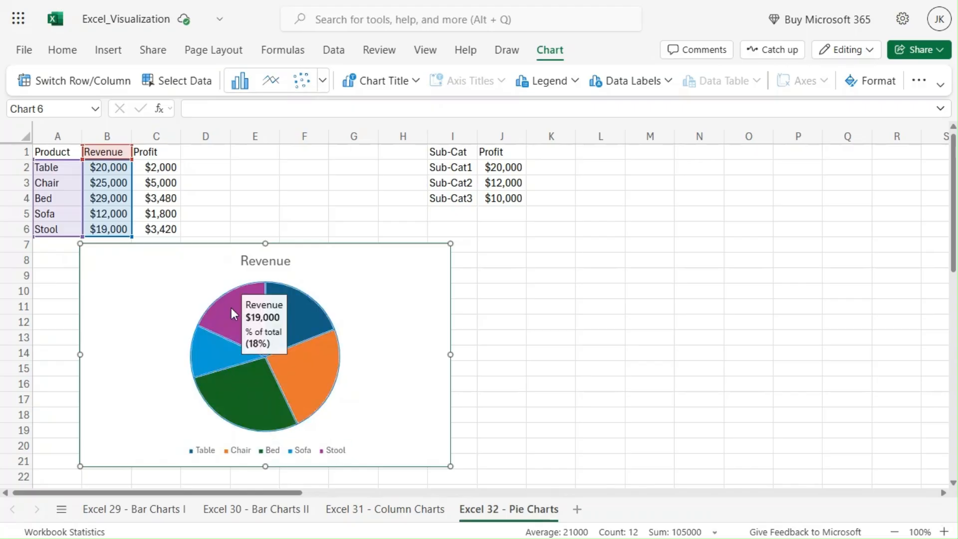
pyautogui.moveTo(298, 328)
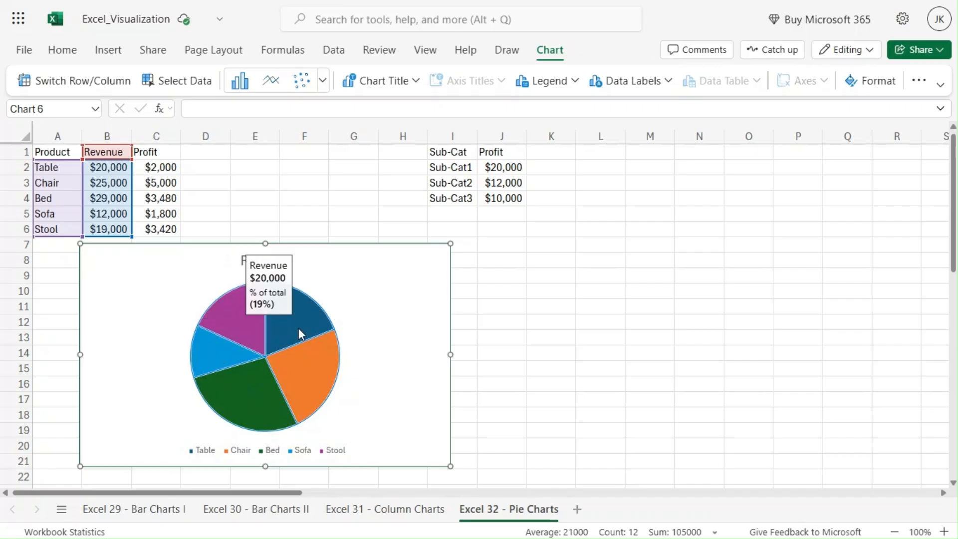
pyautogui.moveTo(279, 406)
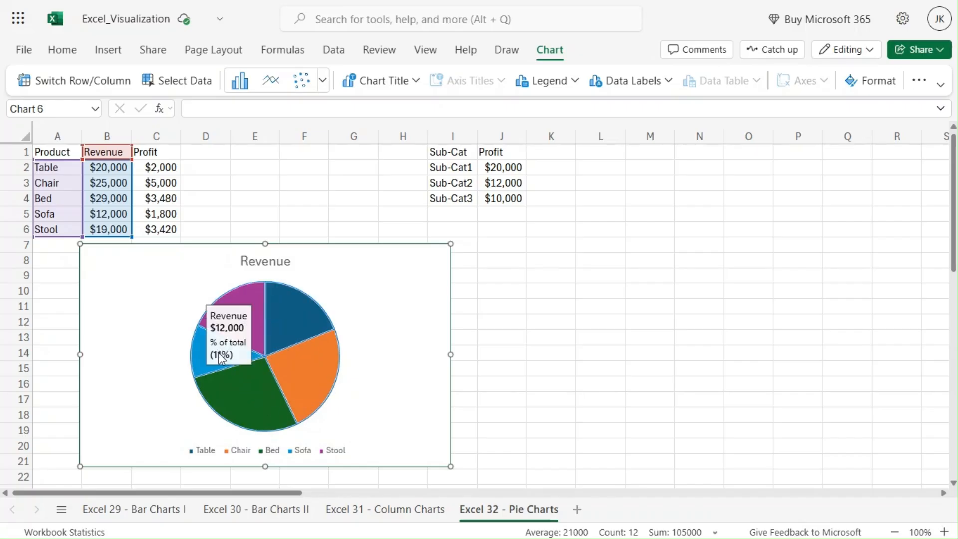
pyautogui.moveTo(227, 380)
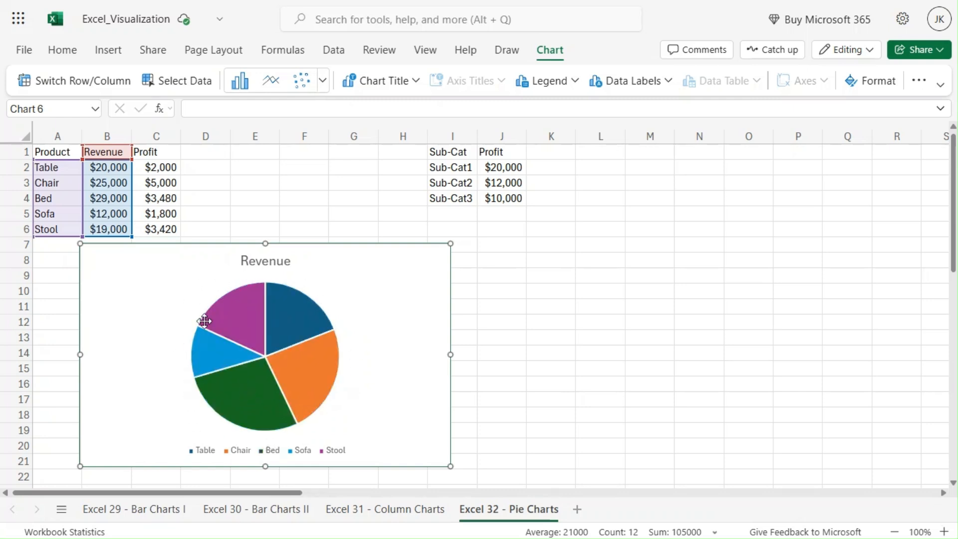
pyautogui.moveTo(238, 401)
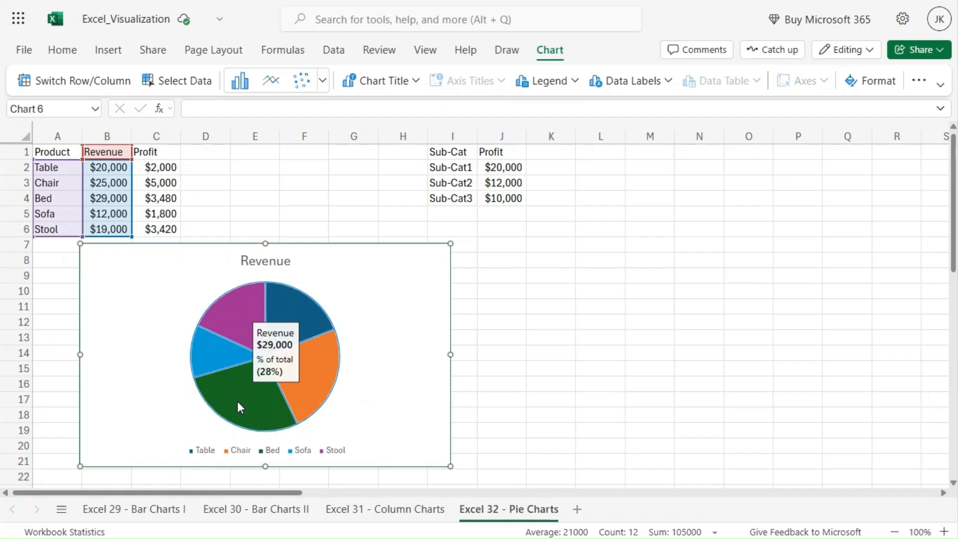
pyautogui.moveTo(313, 383)
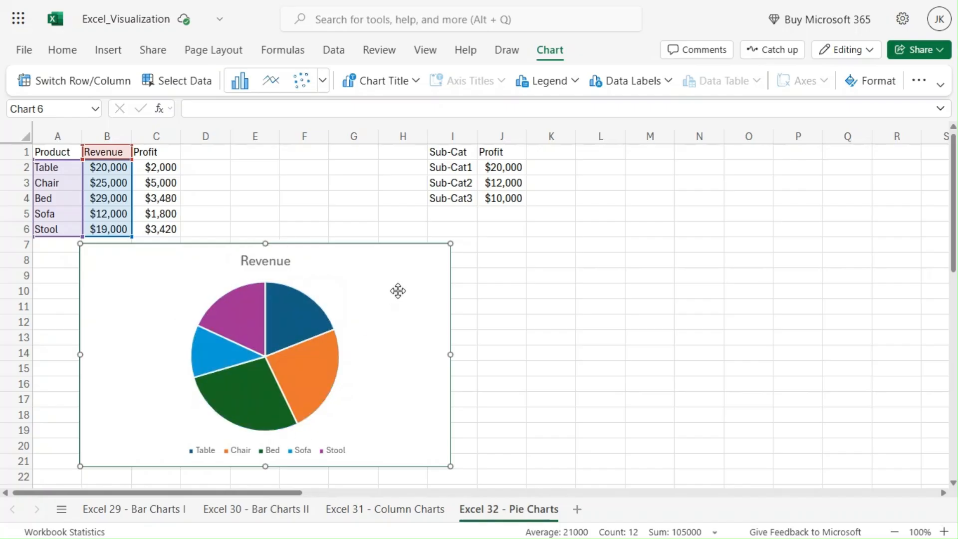
# Move the pie chart slightly up and to the left, and open its settings to review the data setup and format options.
pyautogui.moveTo(398, 290); pyautogui.dragTo(359, 255)
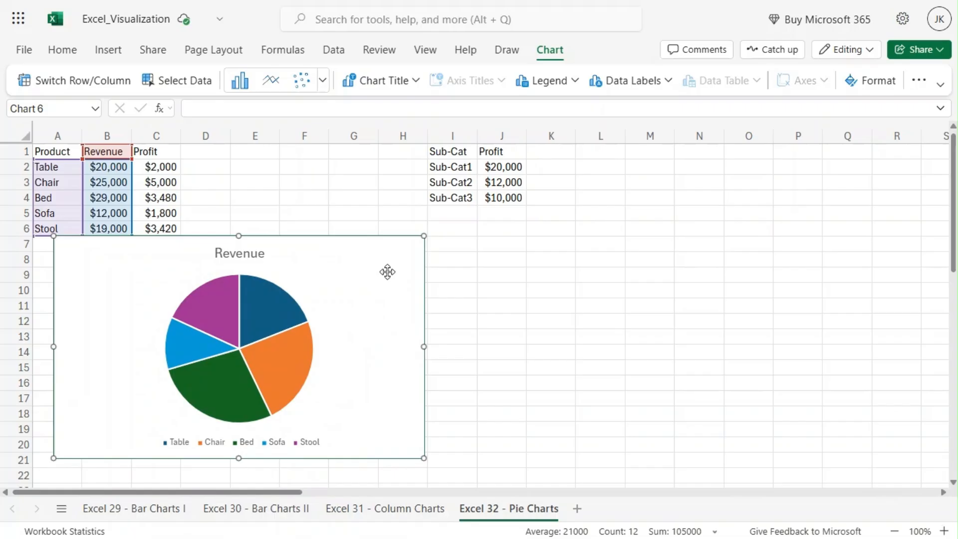
pyautogui.doubleClick(387, 271)
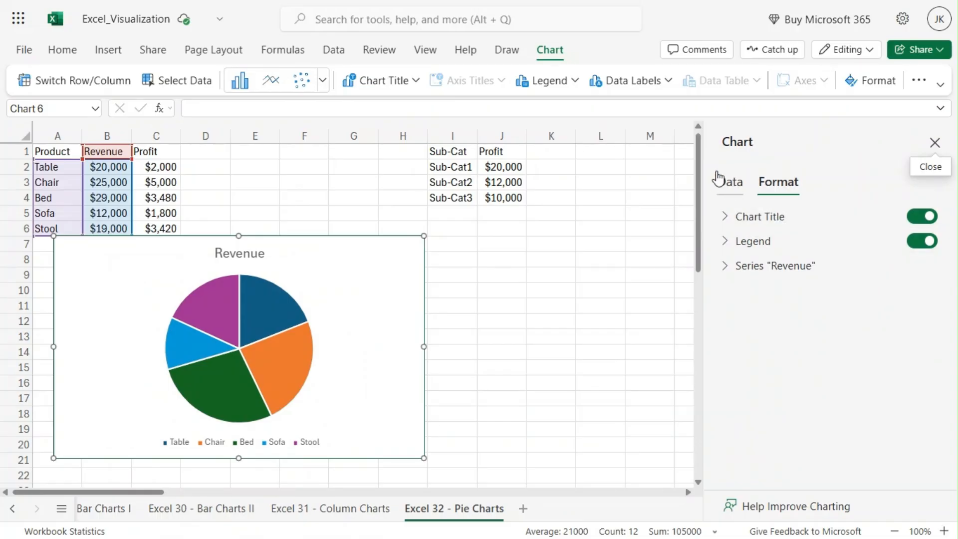
pyautogui.click(737, 200)
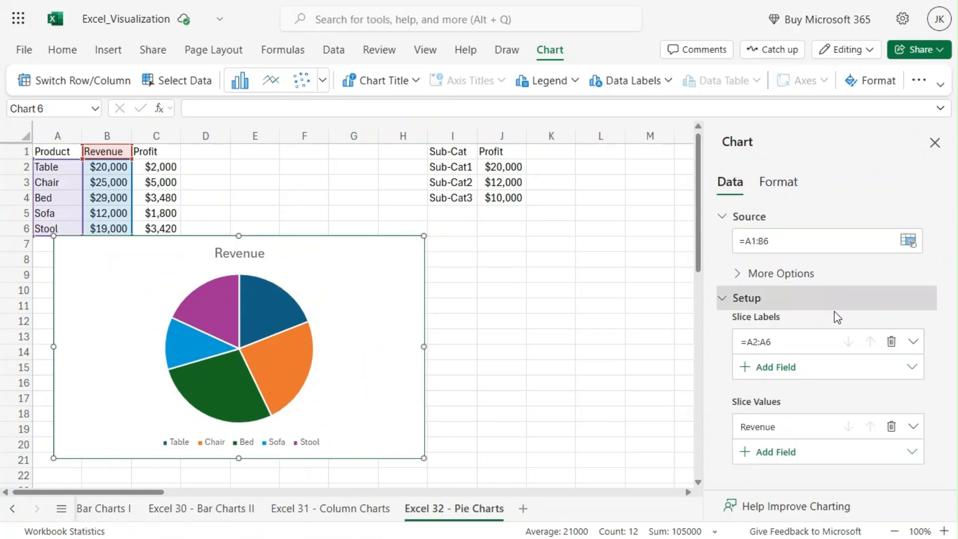
pyautogui.click(785, 186)
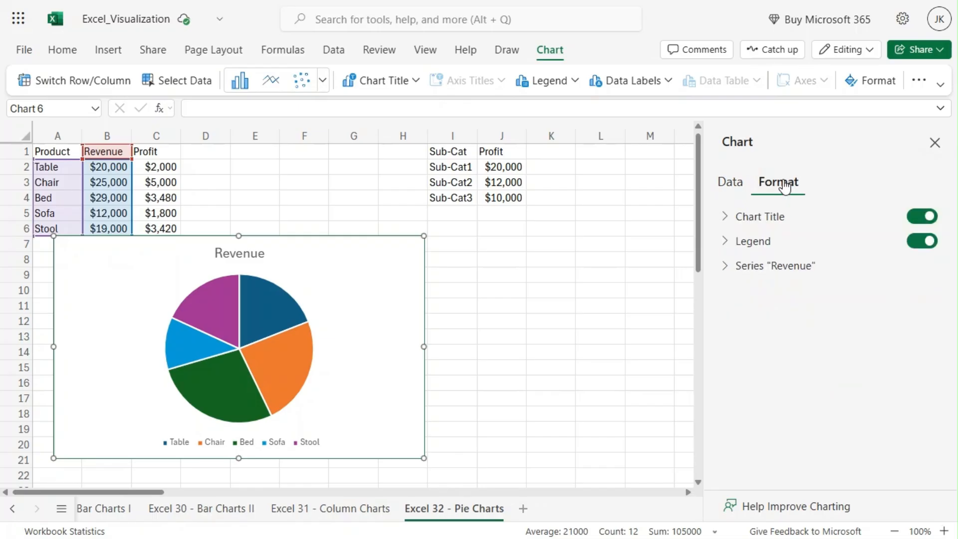
# Change the pie chart's title to "Revenue by Product".
pyautogui.click(726, 220)
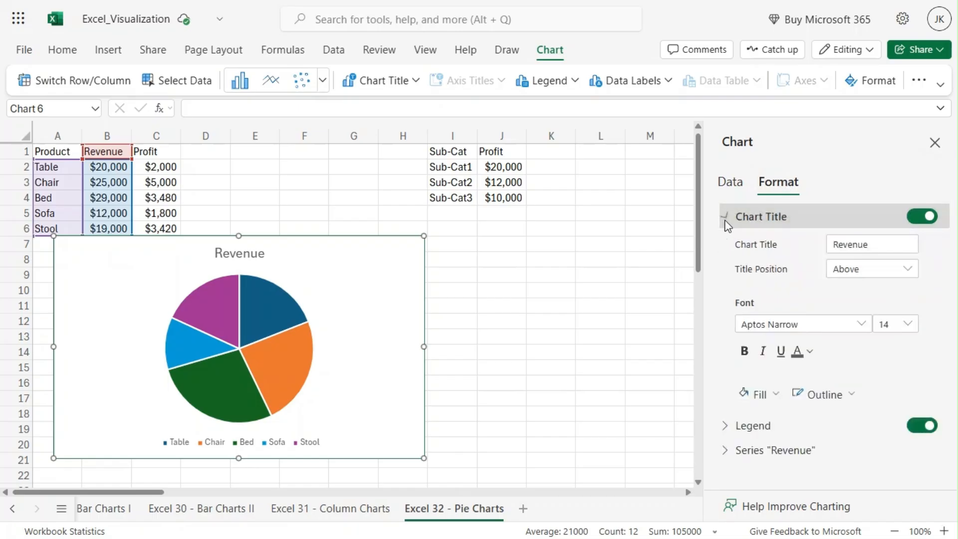
pyautogui.click(897, 245)
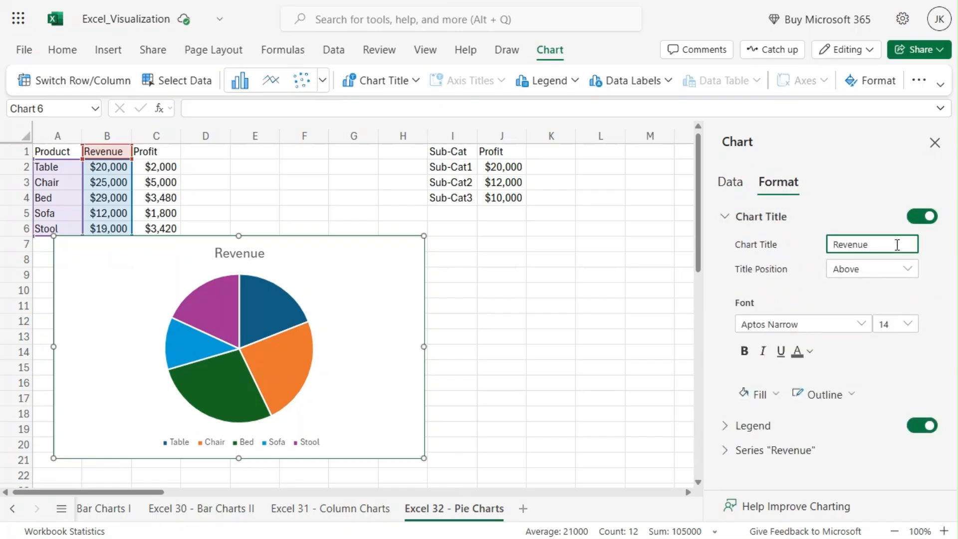
pyautogui.write('by Product')
pyautogui.press('Return')
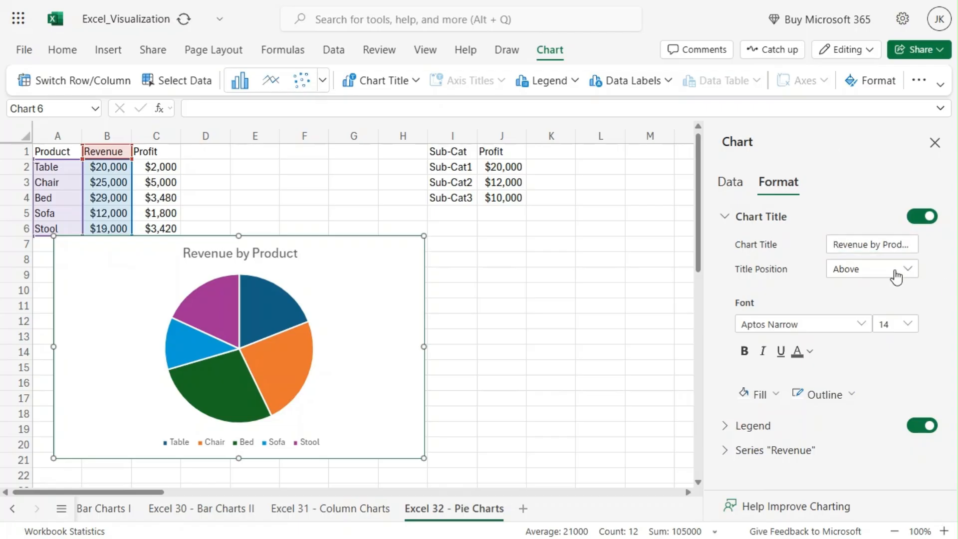
# Try the Overlay position for the chart title and set it back to Above.
pyautogui.click(875, 277)
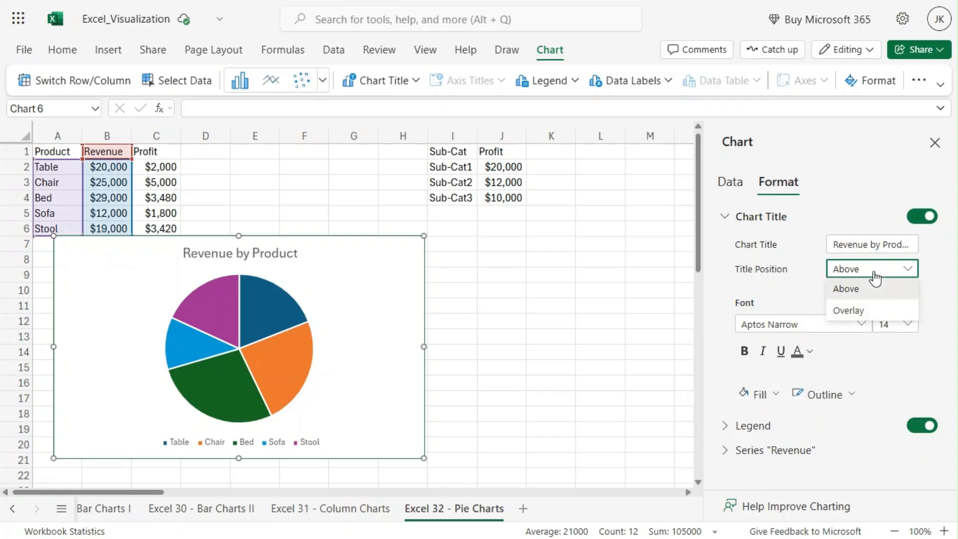
pyautogui.click(874, 310)
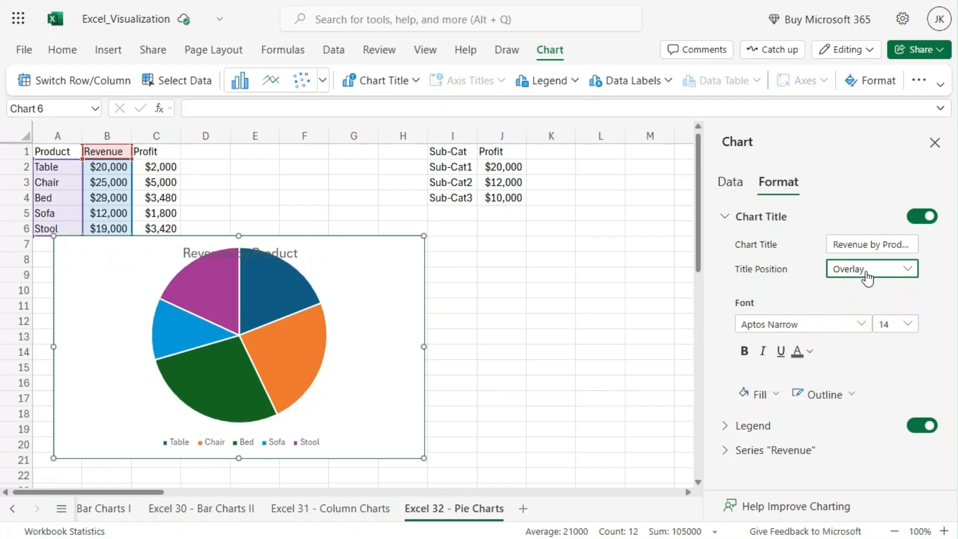
pyautogui.click(868, 279)
pyautogui.click(865, 291)
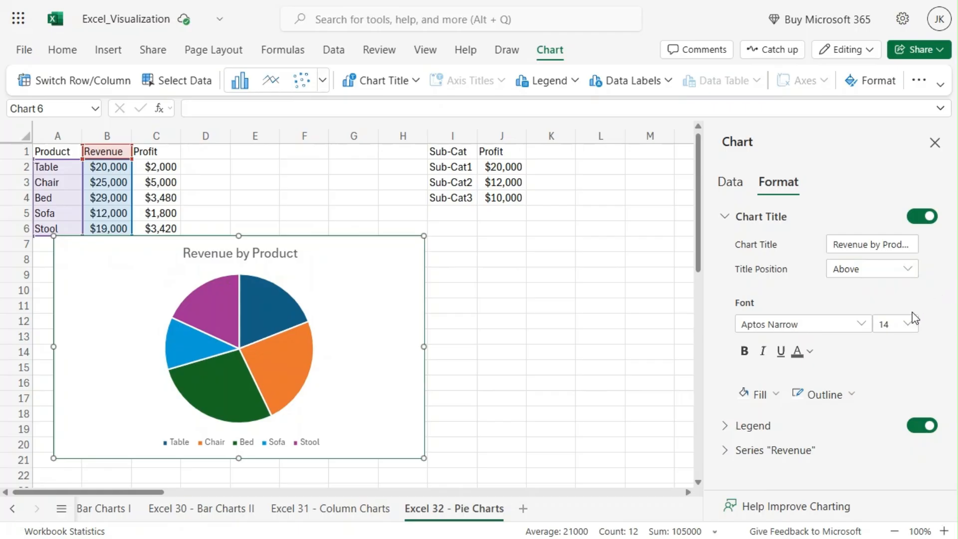
# Make the chart title bold and set its font color to the dark blue theme color matching the Table slice.
pyautogui.click(744, 353)
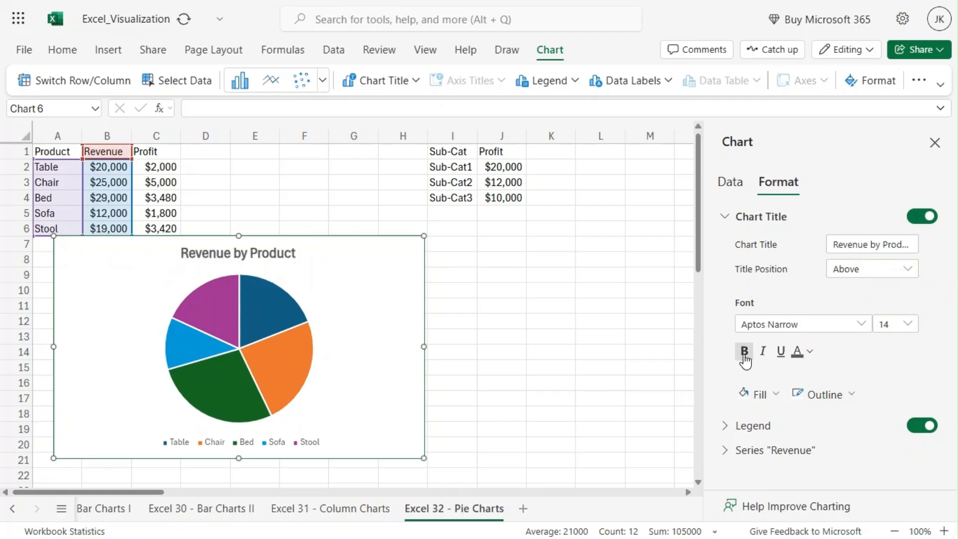
pyautogui.click(803, 356)
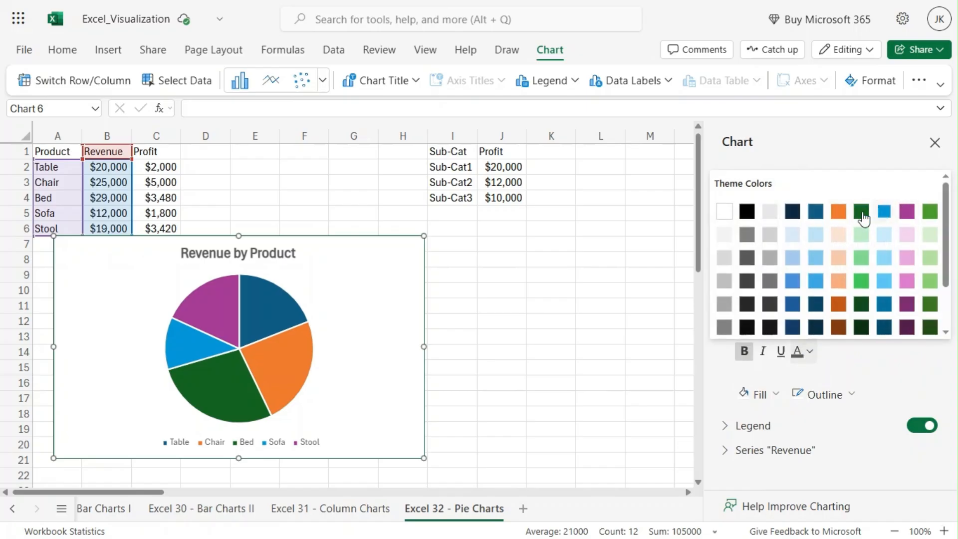
pyautogui.click(815, 211)
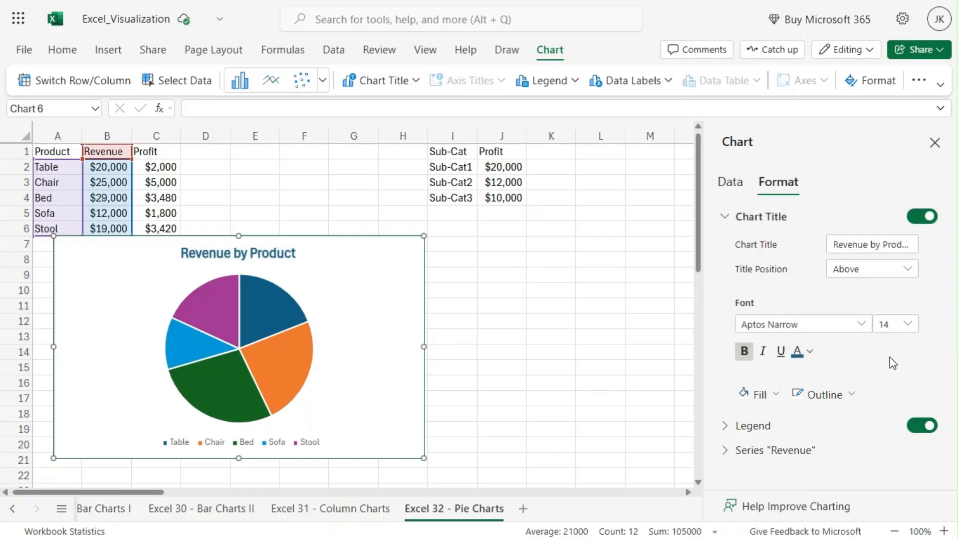
# Give the chart title a light gray fill and a purple outline from the theme colors.
pyautogui.click(753, 397)
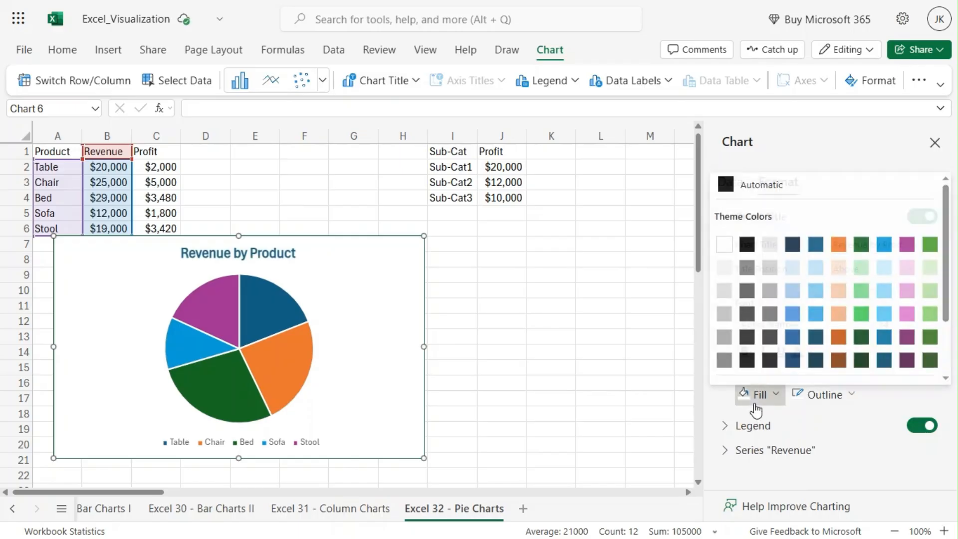
pyautogui.click(767, 244)
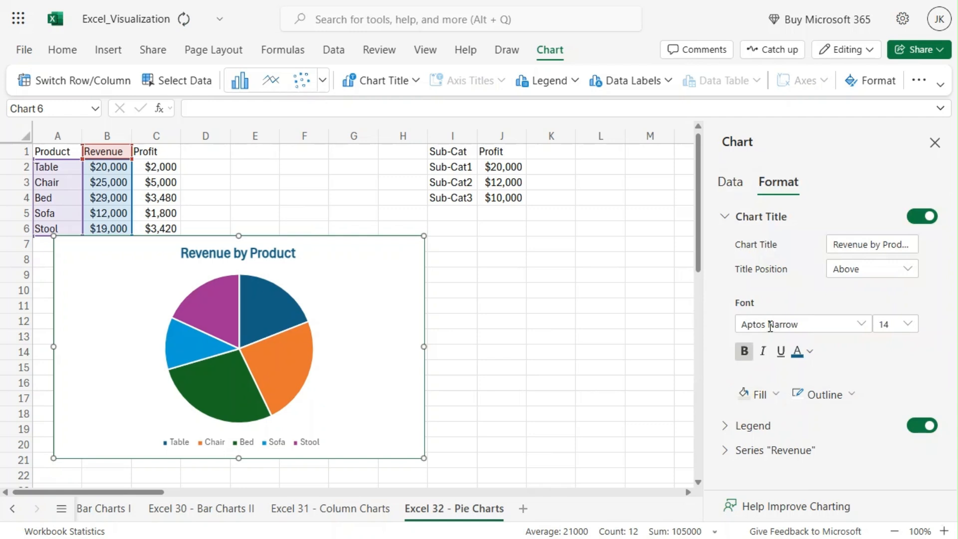
pyautogui.click(848, 397)
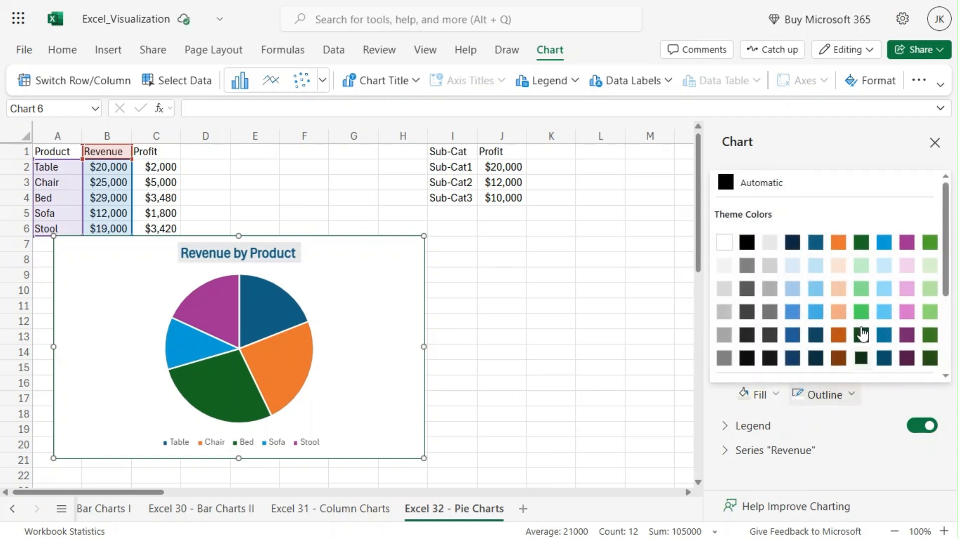
pyautogui.click(907, 243)
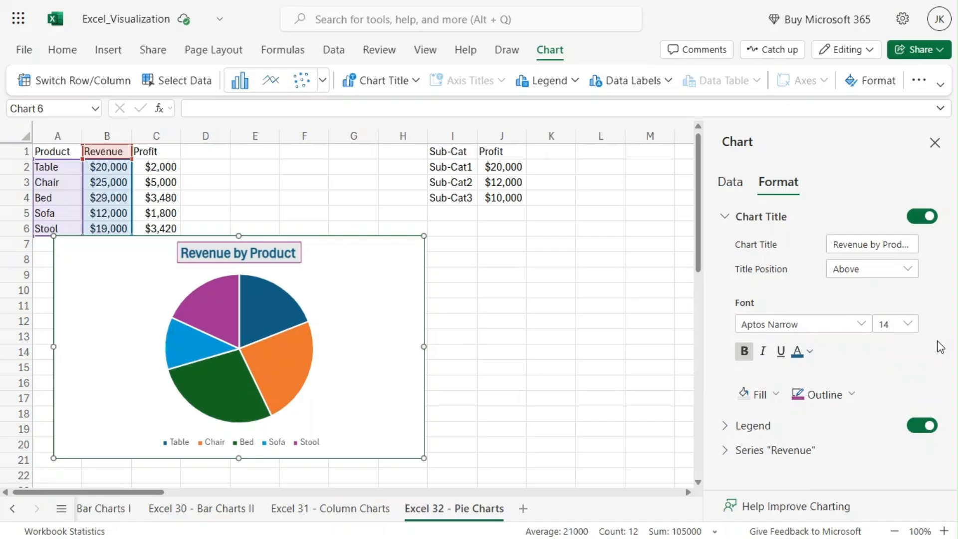
# Try the Top, Right, Top Right and Left positions for the chart legend and set it back to Bottom.
pyautogui.click(725, 427)
pyautogui.scroll(-3, 715, 360)
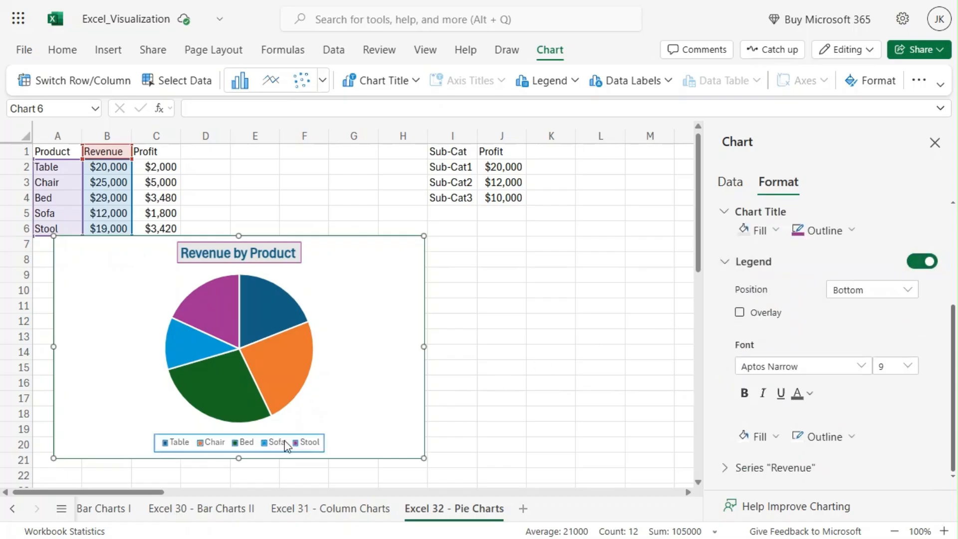
pyautogui.click(859, 294)
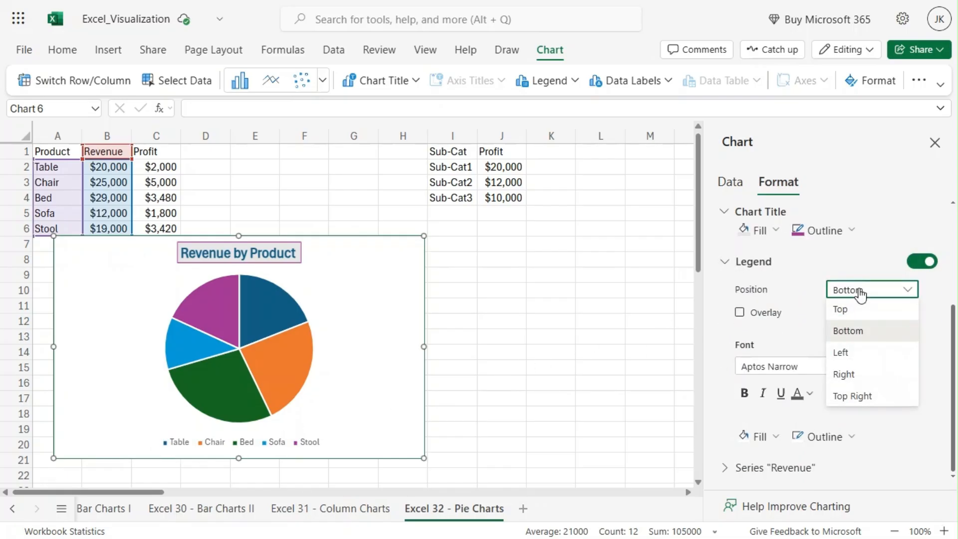
pyautogui.click(872, 310)
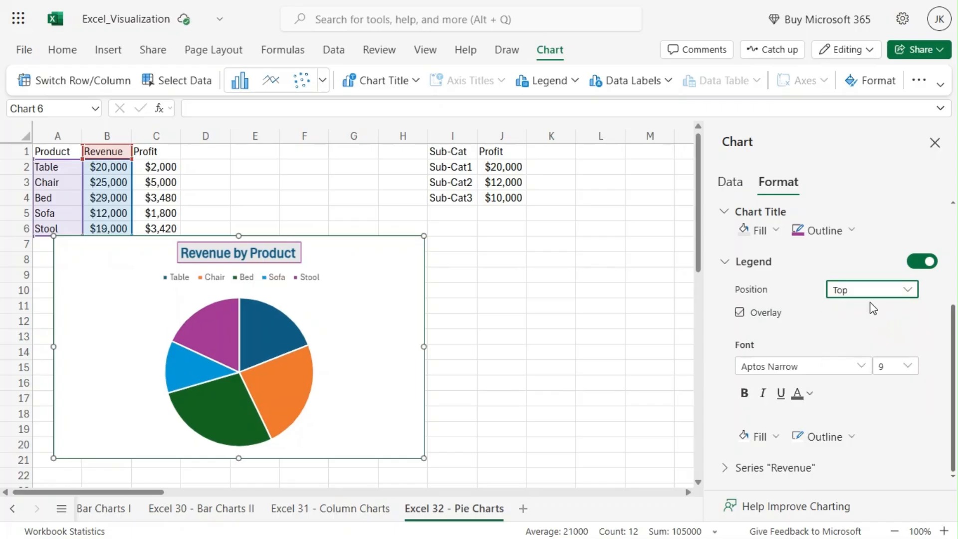
pyautogui.click(871, 296)
pyautogui.click(873, 374)
pyautogui.click(864, 293)
pyautogui.click(863, 395)
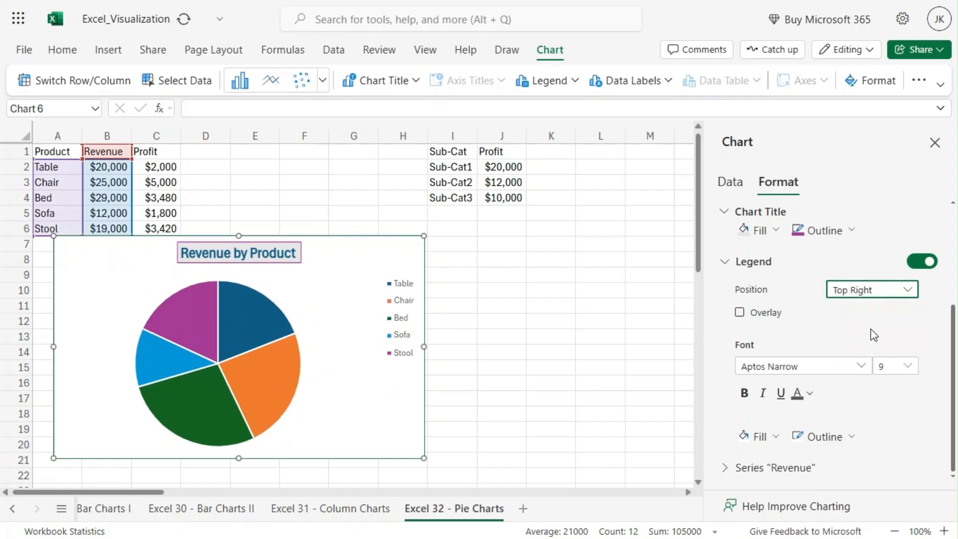
pyautogui.click(874, 292)
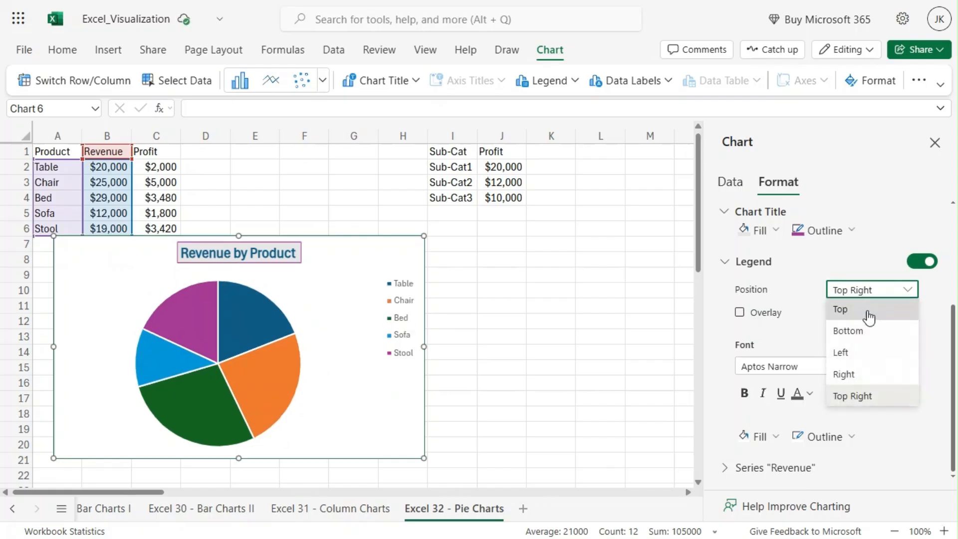
pyautogui.click(859, 354)
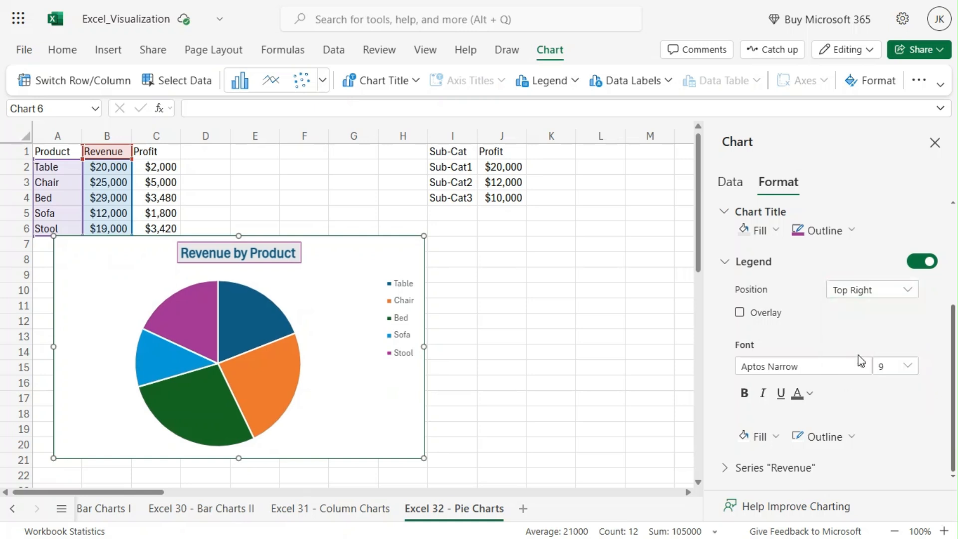
pyautogui.click(870, 295)
pyautogui.click(856, 329)
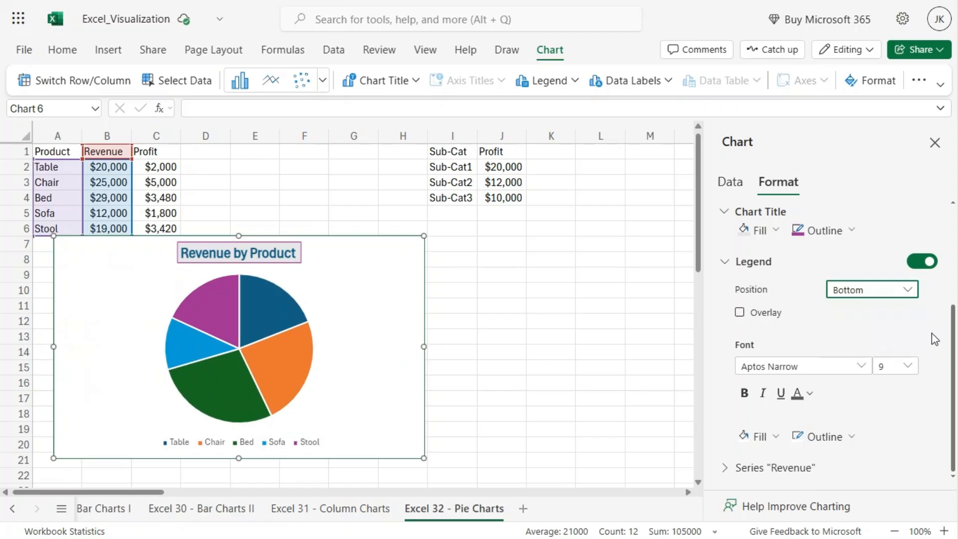
# Format the legend with bold text, a light blue theme fill and a dark navy outline.
pyautogui.click(744, 393)
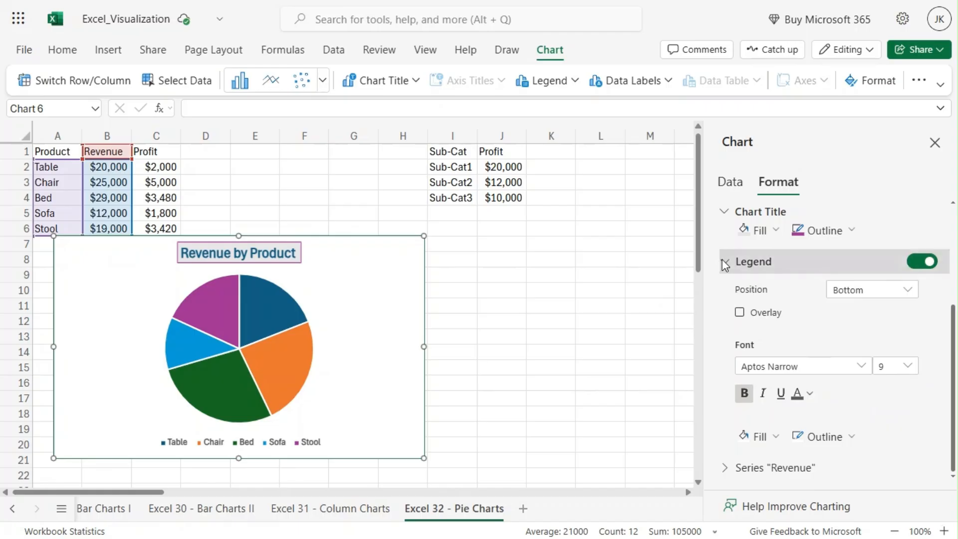
pyautogui.click(760, 436)
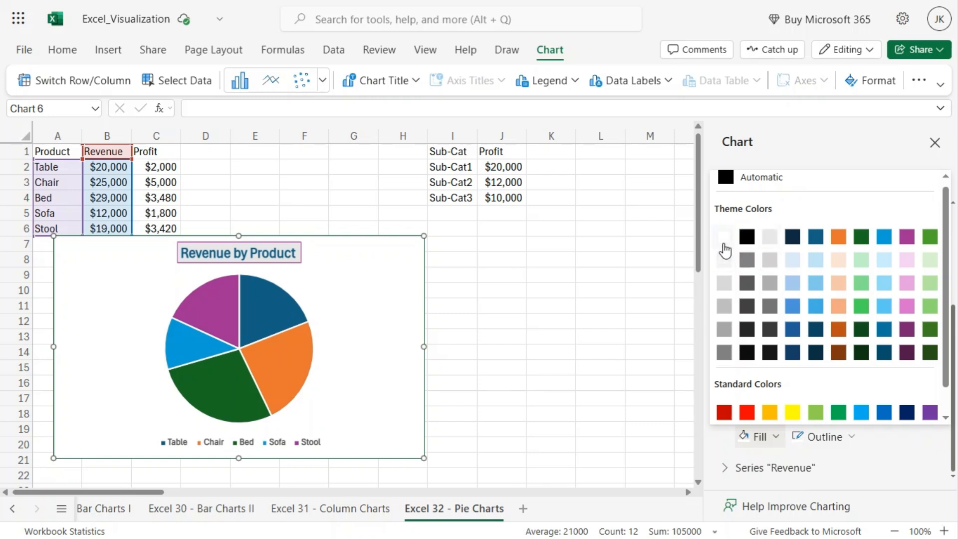
pyautogui.click(724, 243)
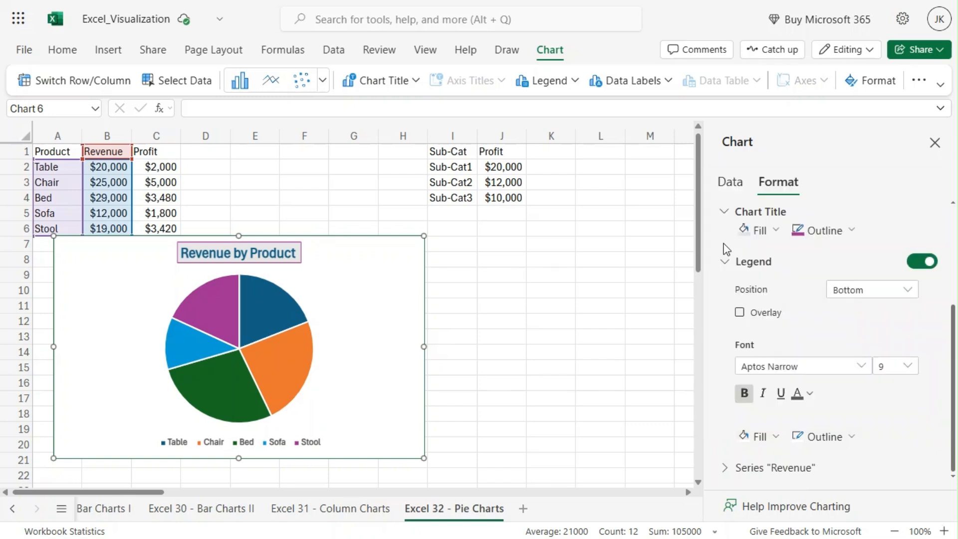
pyautogui.click(755, 442)
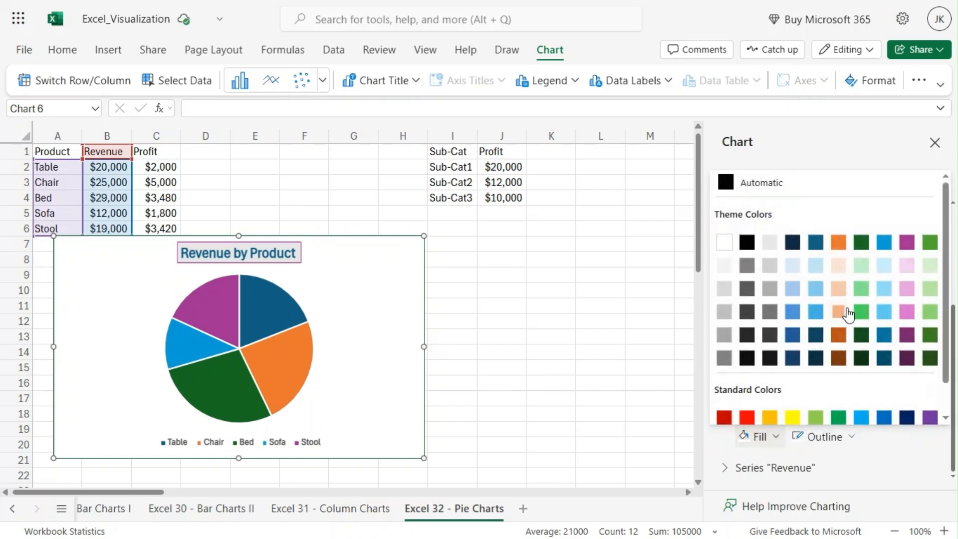
pyautogui.click(793, 267)
pyautogui.click(827, 438)
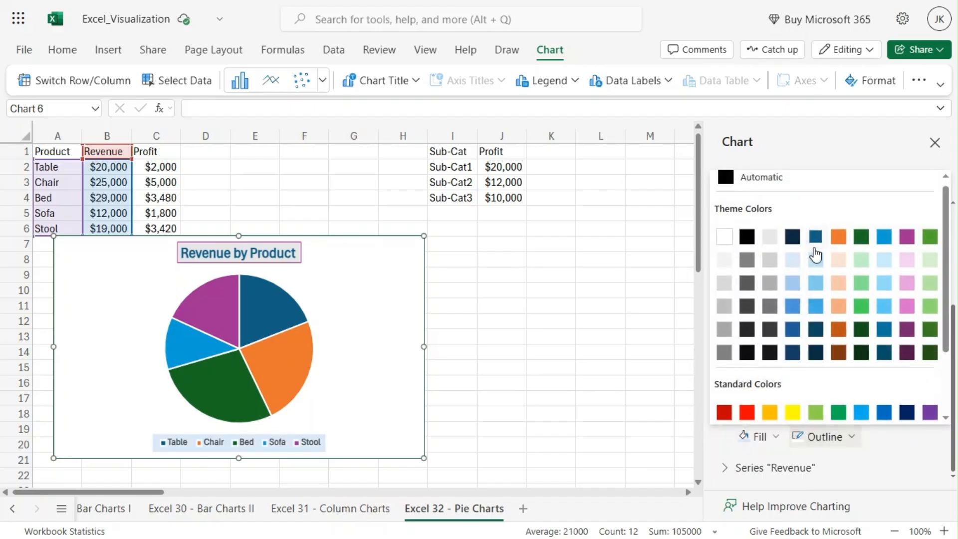
pyautogui.click(792, 352)
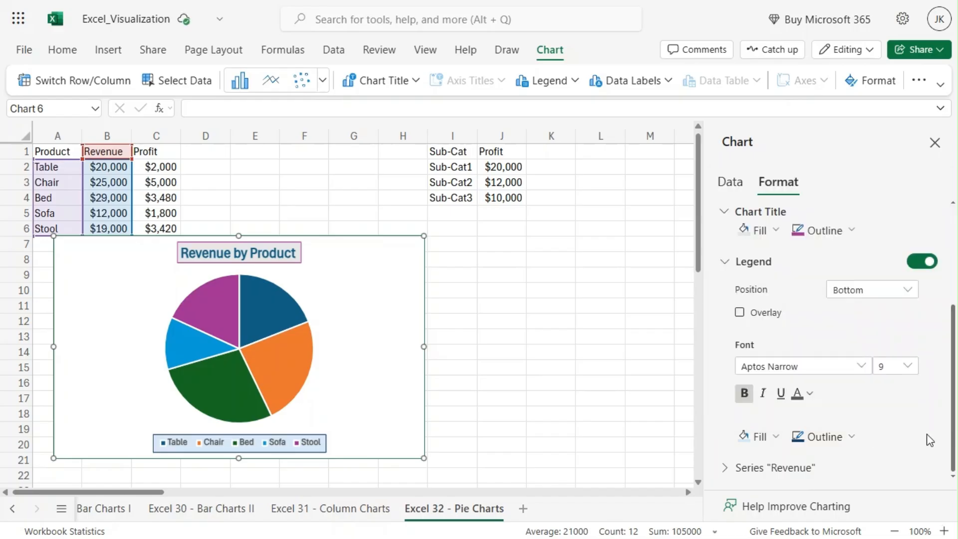
# Collapse the chart title and legend options and expand the format options of the Revenue series.
pyautogui.click(725, 261)
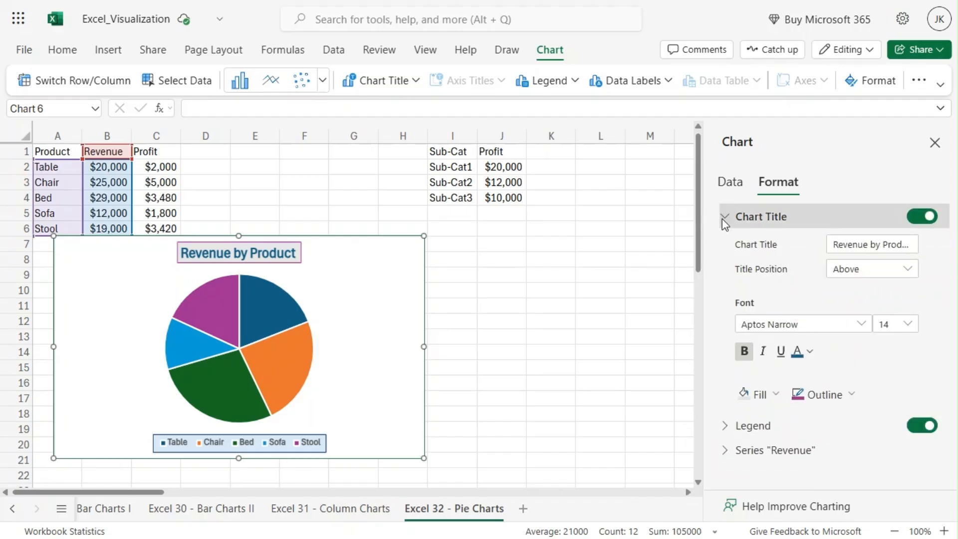
pyautogui.click(723, 218)
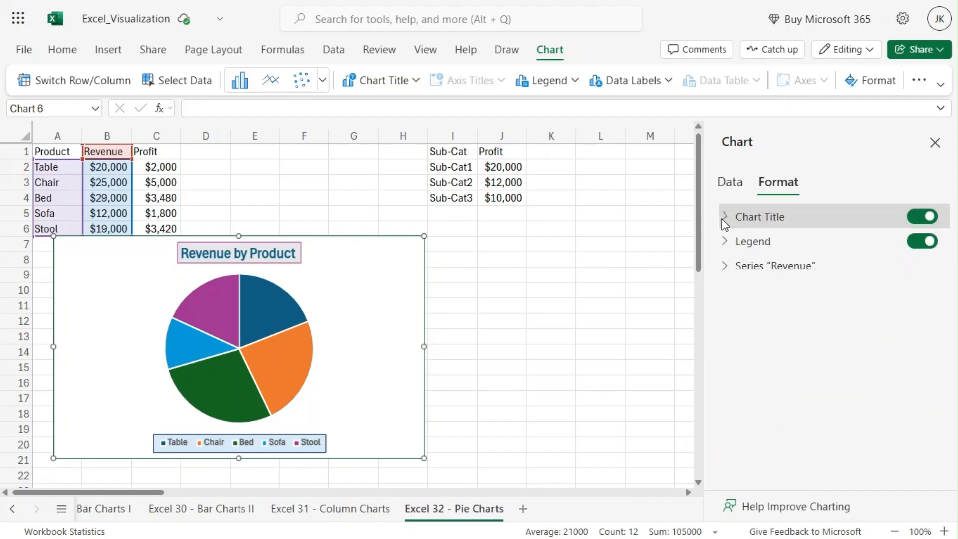
pyautogui.click(726, 270)
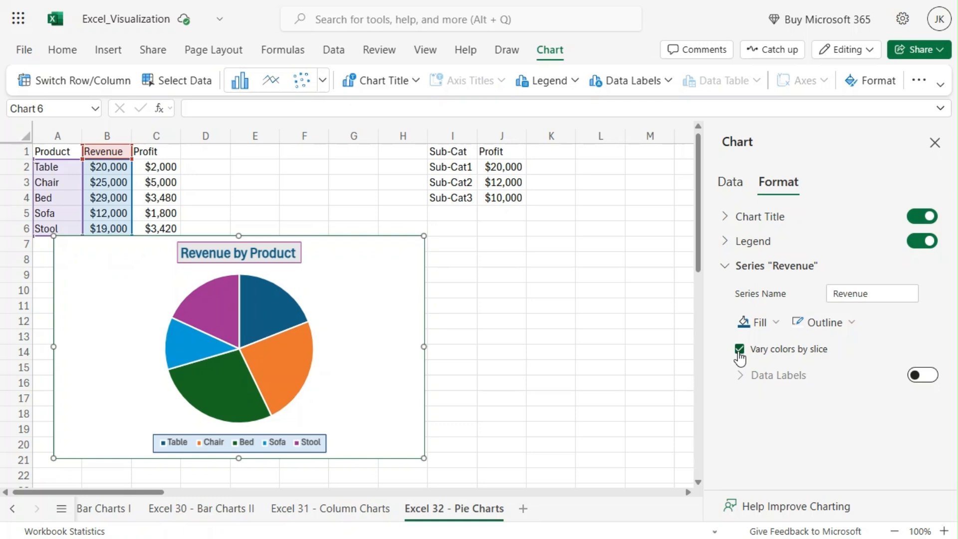
# Try a uniform yellow fill with a purple outline on all pie slices, and restore varying colors by slice.
pyautogui.click(739, 350)
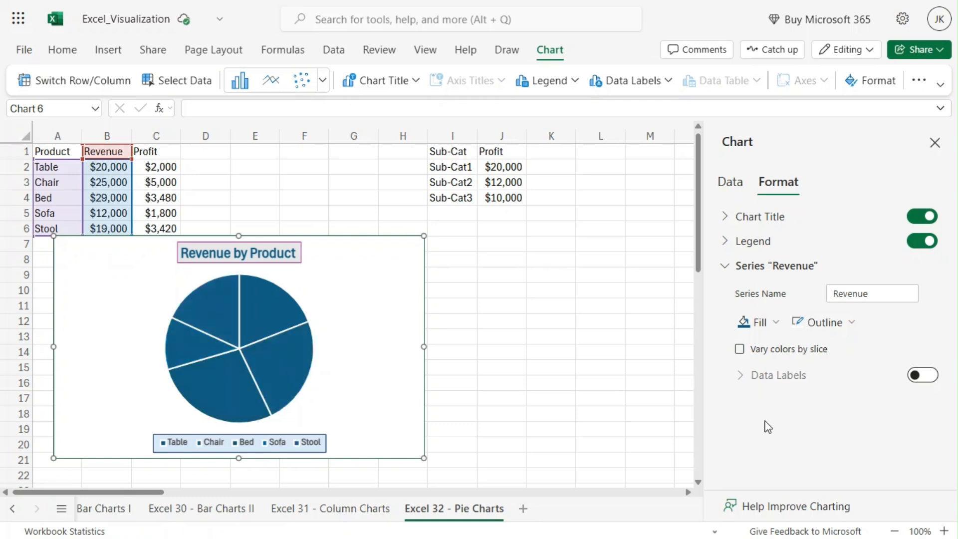
pyautogui.click(744, 322)
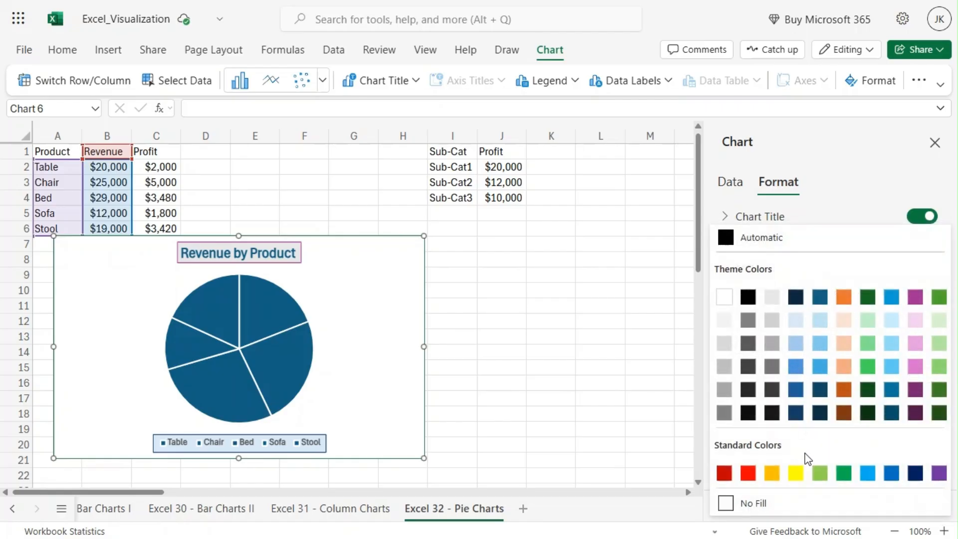
pyautogui.click(796, 473)
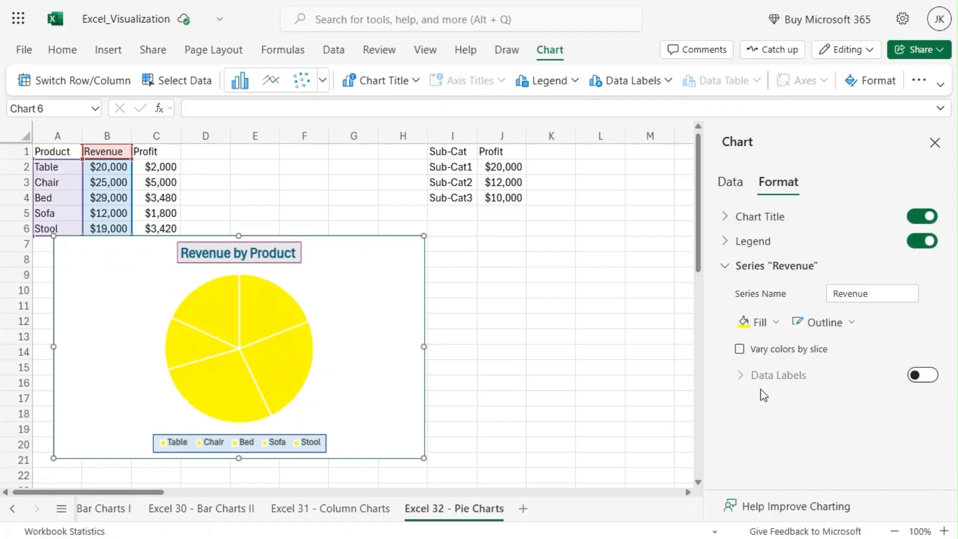
pyautogui.click(823, 322)
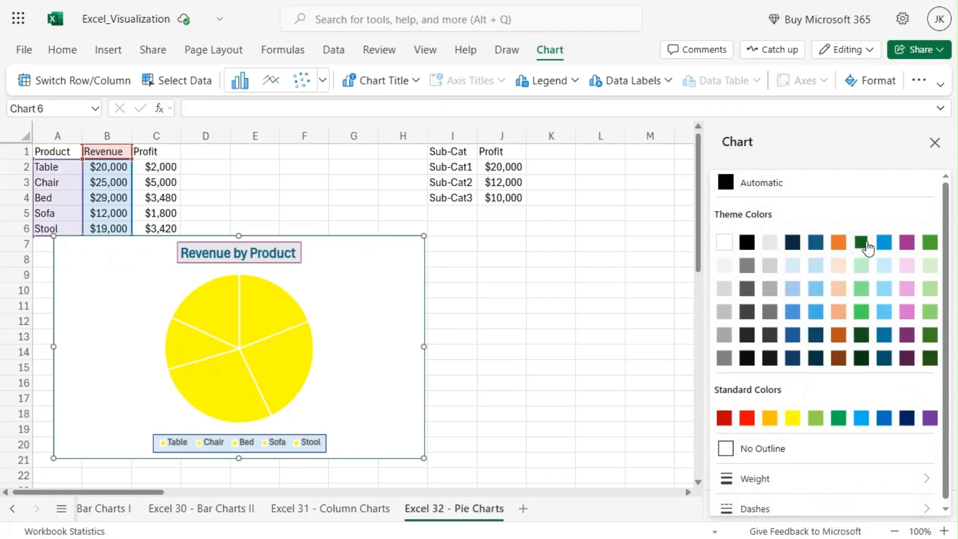
pyautogui.click(906, 244)
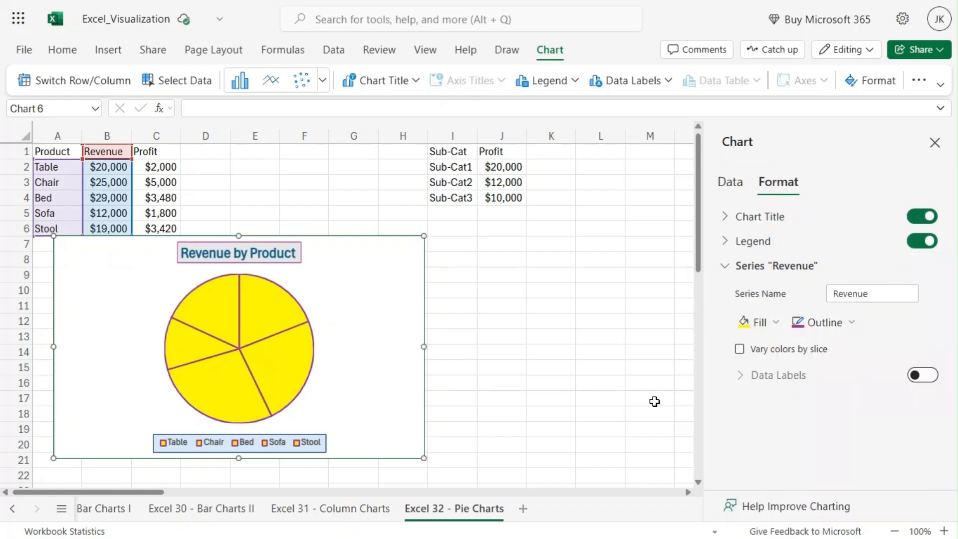
pyautogui.click(740, 349)
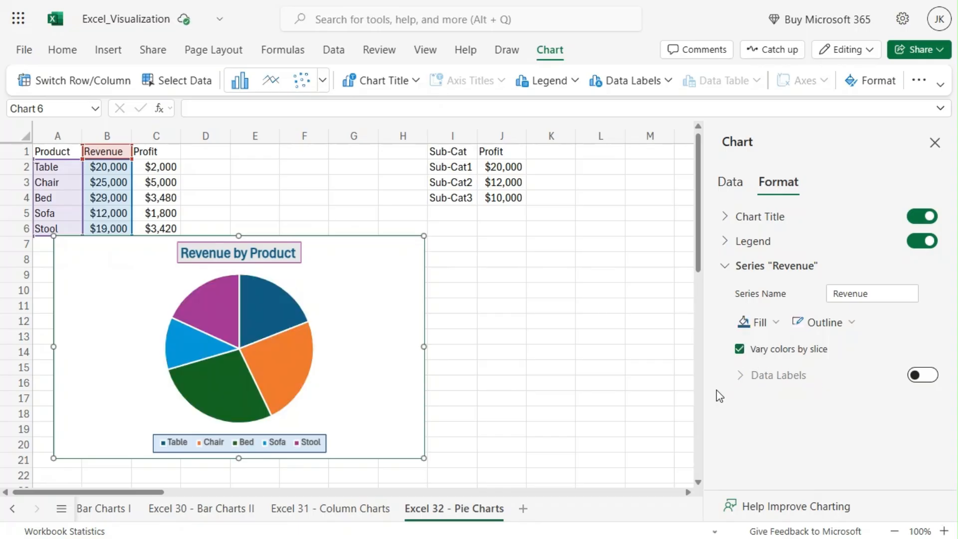
# Turn on data labels for the Revenue series and include the category name along with the value.
pyautogui.click(922, 376)
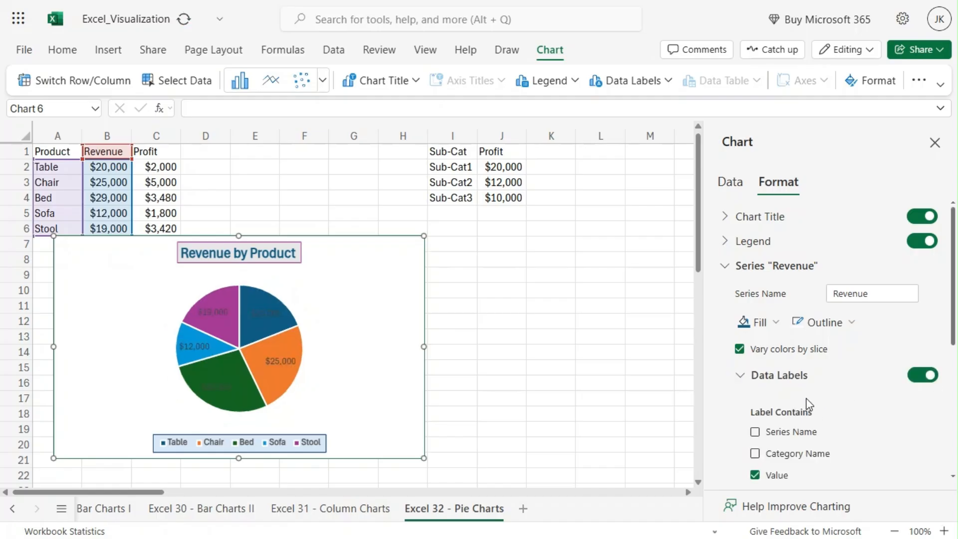
pyautogui.scroll(-2, 871, 385)
pyautogui.scroll(-5, 872, 389)
pyautogui.scroll(4, 870, 384)
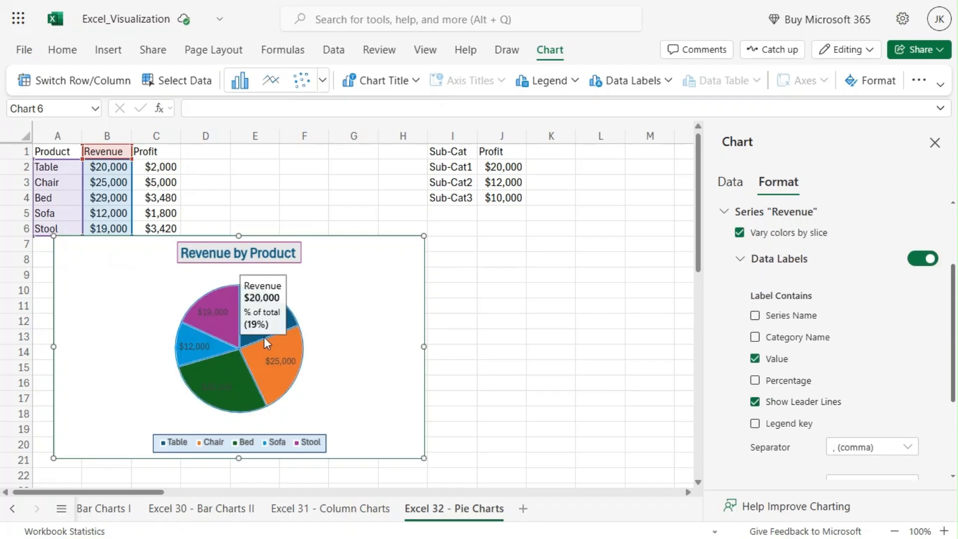
pyautogui.scroll(-3, 857, 339)
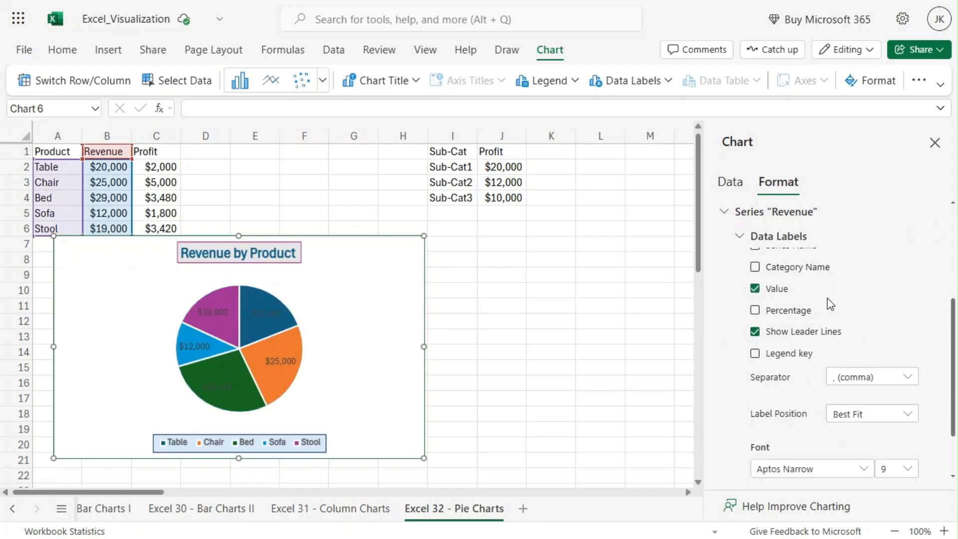
pyautogui.scroll(3, 820, 314)
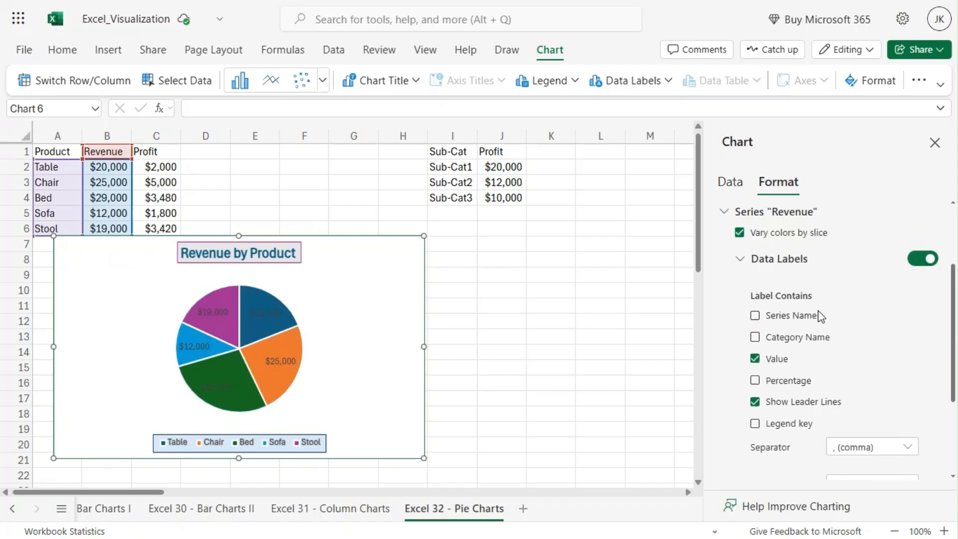
pyautogui.click(755, 338)
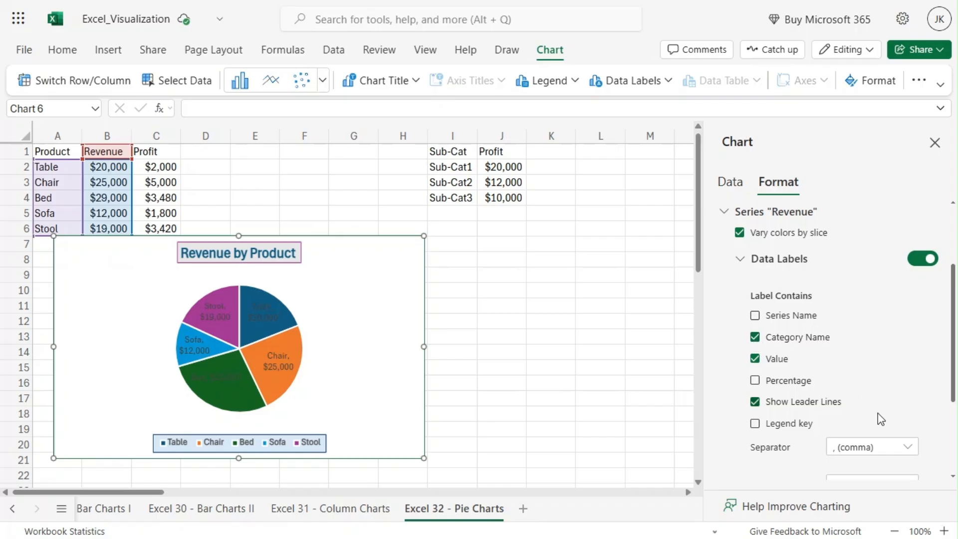
# Try semicolon and space as the data label separator and set it back to comma.
pyautogui.click(863, 448)
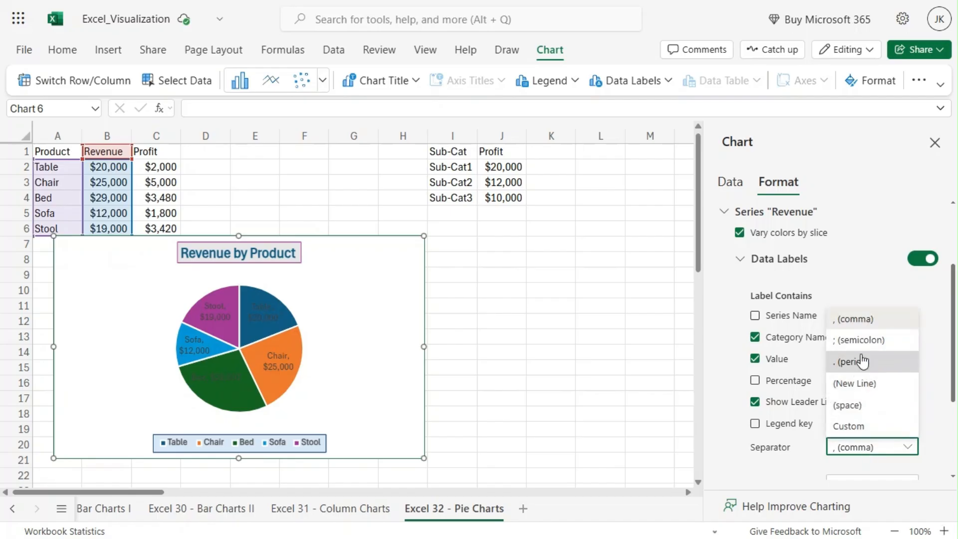
pyautogui.click(854, 341)
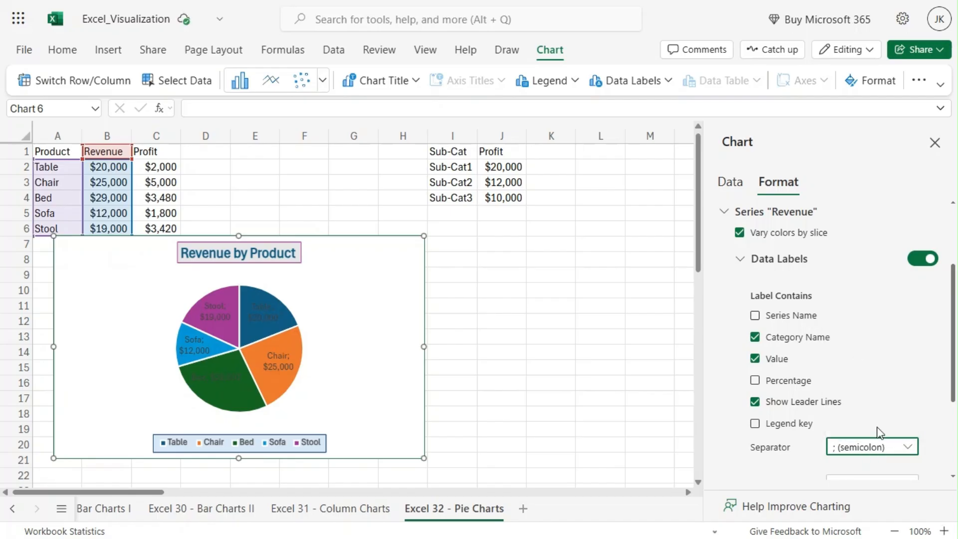
pyautogui.click(857, 448)
pyautogui.click(856, 402)
pyautogui.click(862, 449)
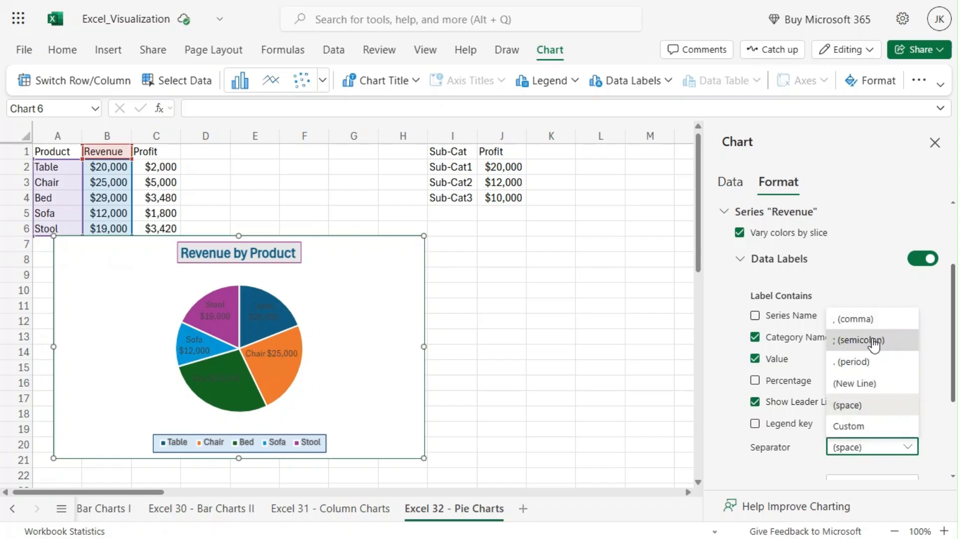
pyautogui.click(847, 322)
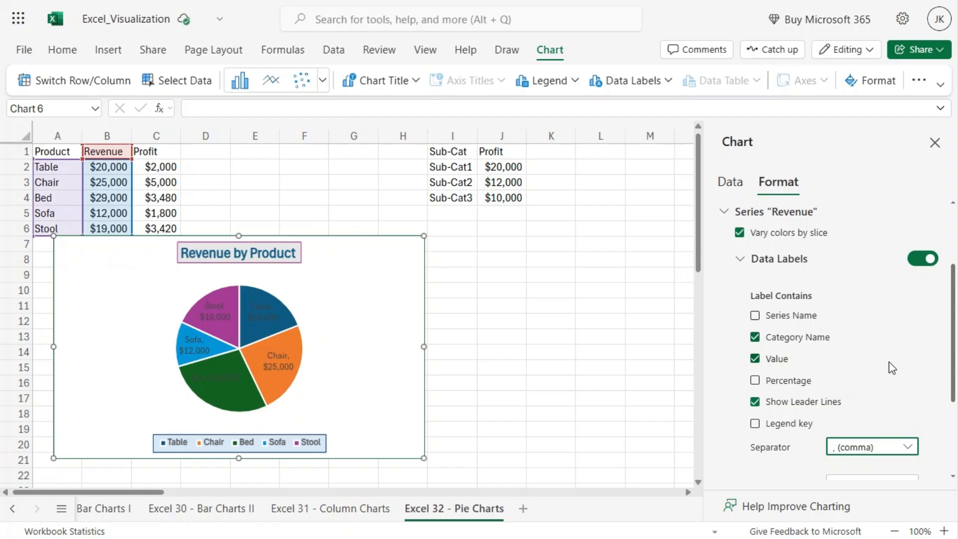
# Show the percentage instead of the value in the data labels, trying the series name and legend key options before switching them off again.
pyautogui.click(756, 317)
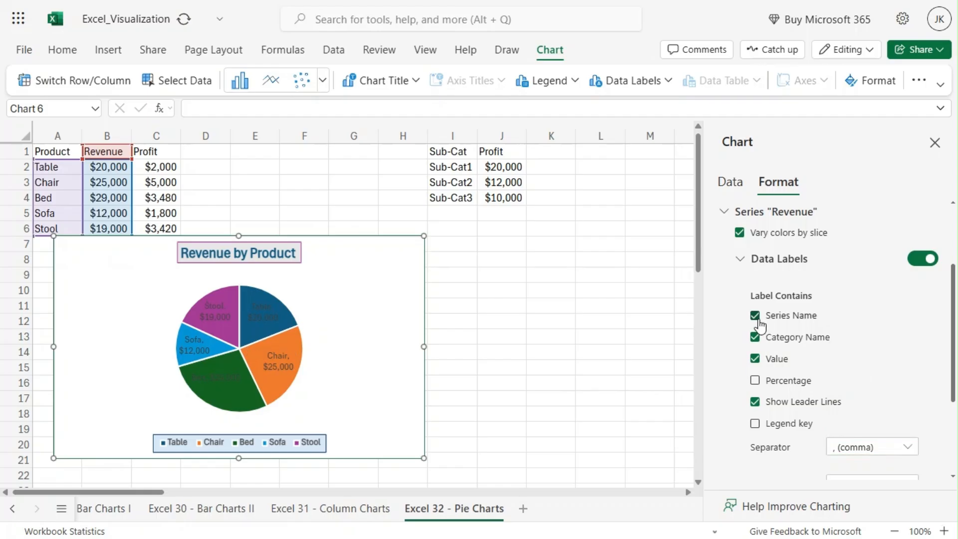
pyautogui.click(756, 317)
pyautogui.click(754, 381)
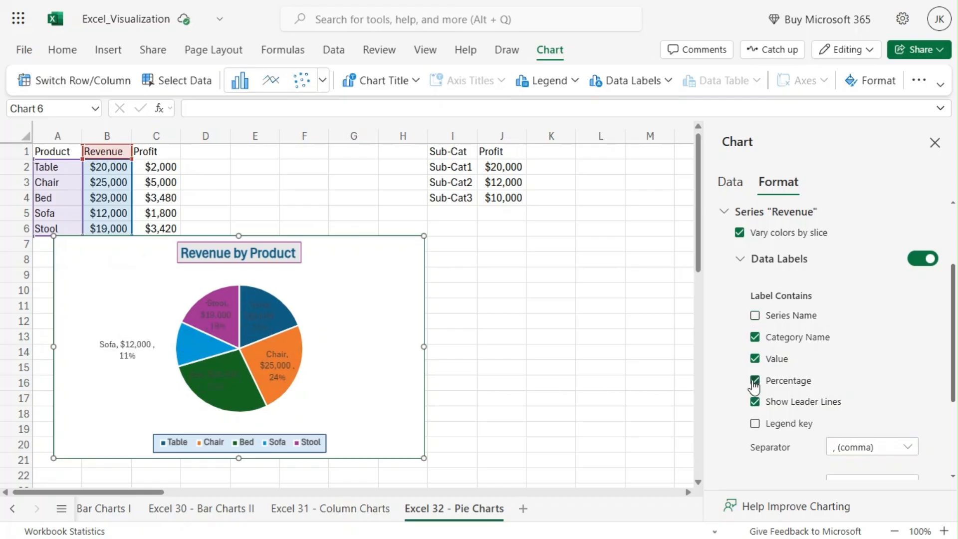
pyautogui.click(136, 356)
pyautogui.click(755, 358)
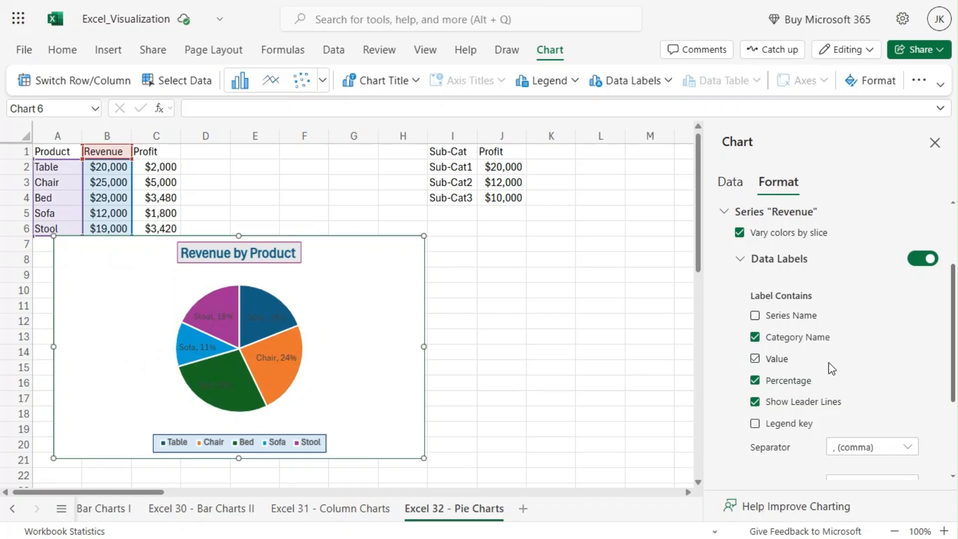
pyautogui.click(755, 424)
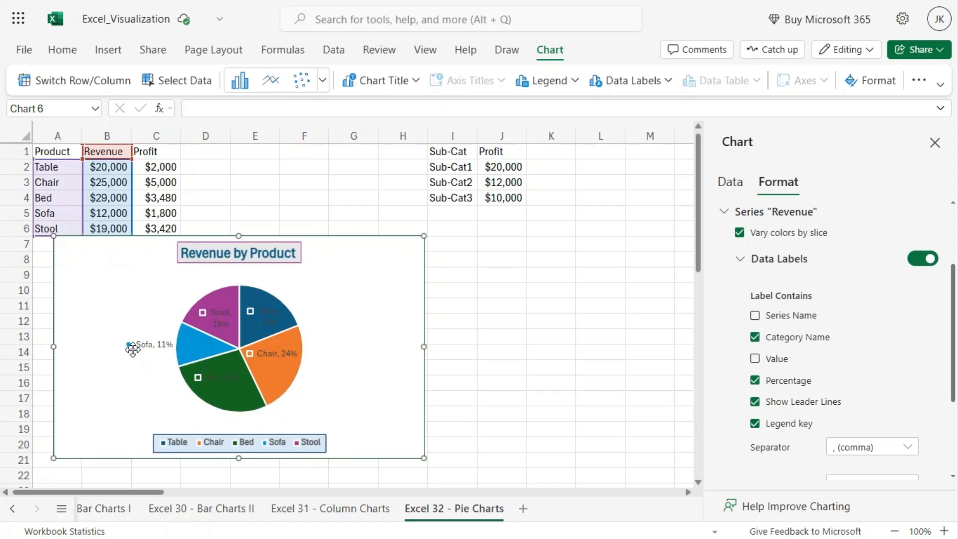
pyautogui.click(755, 424)
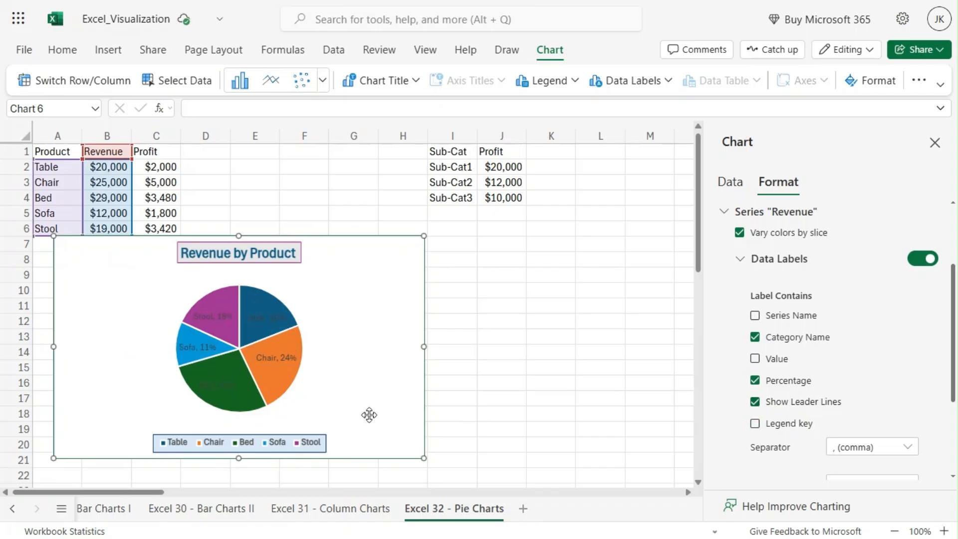
# Move the Sofa data label off its slice into the empty area left of the pie.
pyautogui.click(193, 350)
pyautogui.click(188, 342)
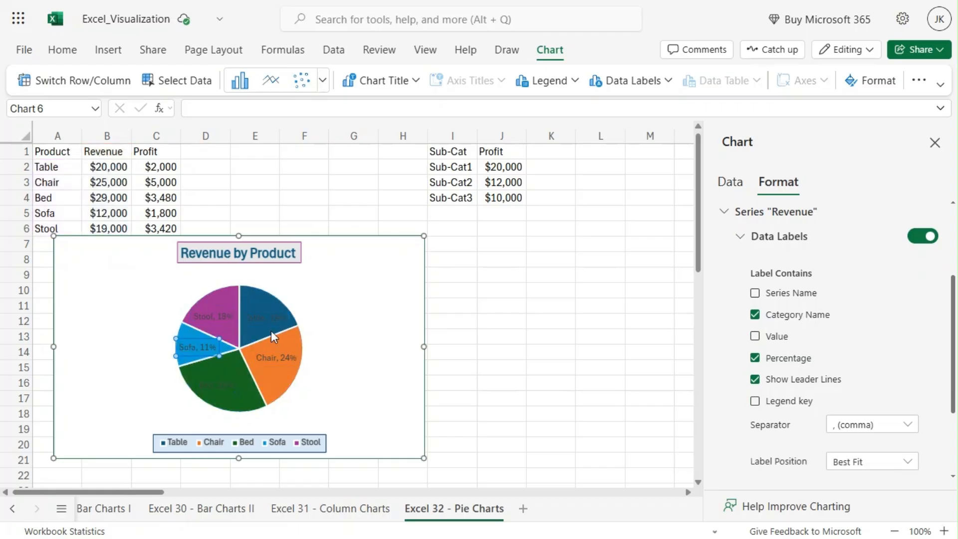
pyautogui.click(335, 331)
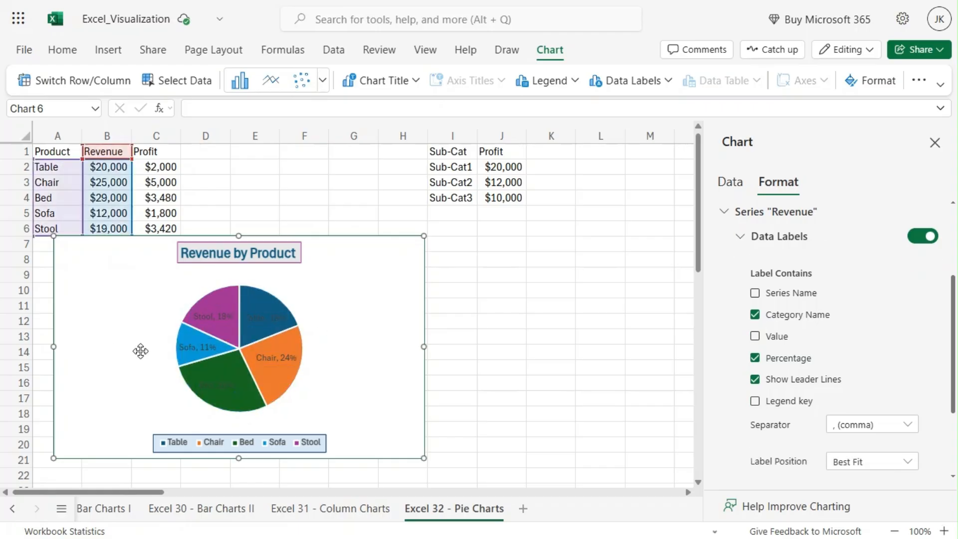
pyautogui.click(191, 349)
pyautogui.click(185, 337)
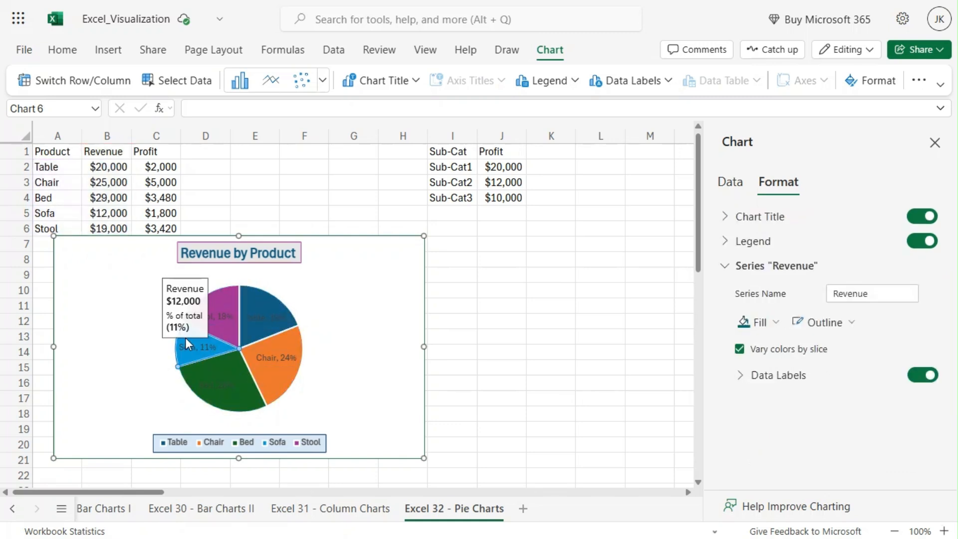
pyautogui.click(187, 345)
pyautogui.click(188, 345)
pyautogui.moveTo(187, 345); pyautogui.dragTo(112, 309)
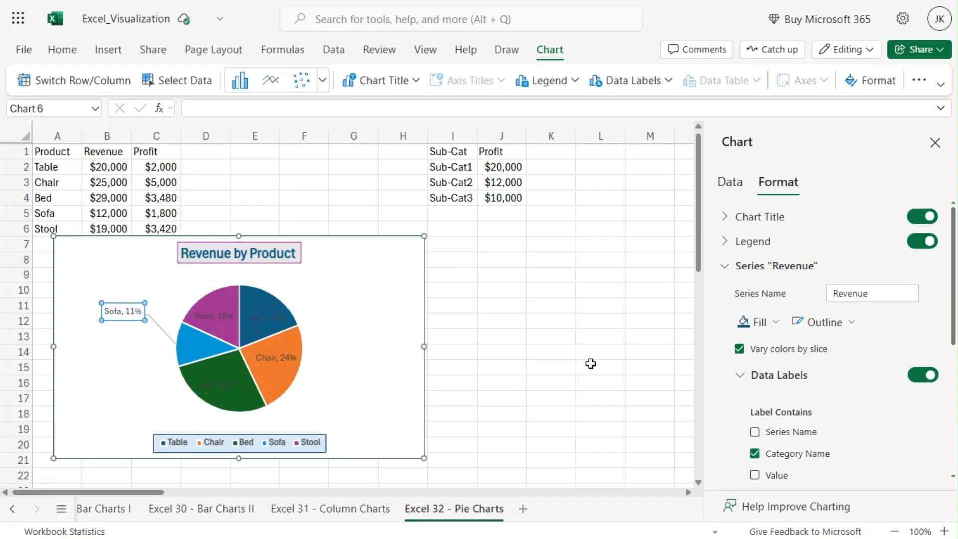
# Try hiding the leader lines of the data labels and show them again.
pyautogui.scroll(-3, 843, 395)
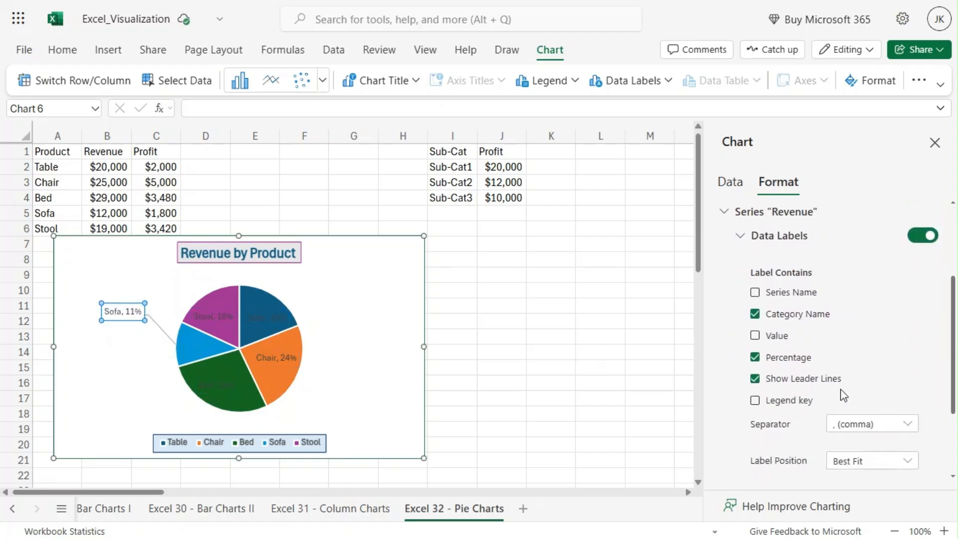
pyautogui.click(755, 378)
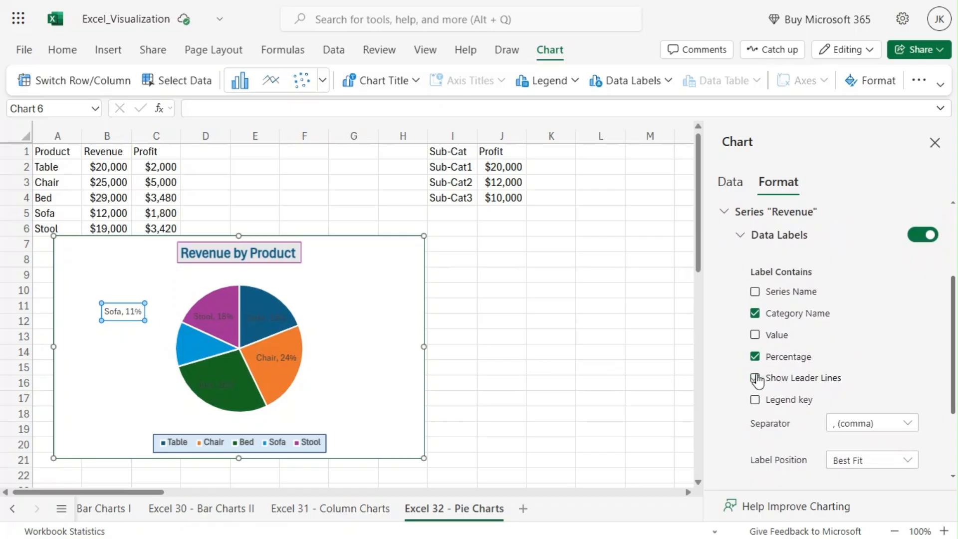
pyautogui.click(757, 380)
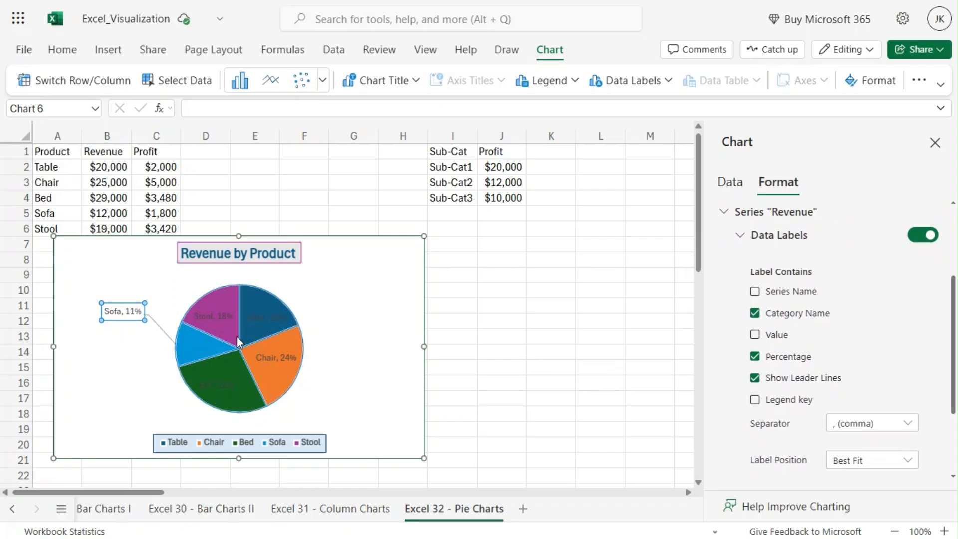
# Move the Table label to the upper right, the Chair label to the lower right and the Bed label to the lower left outside the pie.
pyautogui.click(254, 316)
pyautogui.moveTo(255, 313); pyautogui.dragTo(340, 273)
pyautogui.click(274, 355)
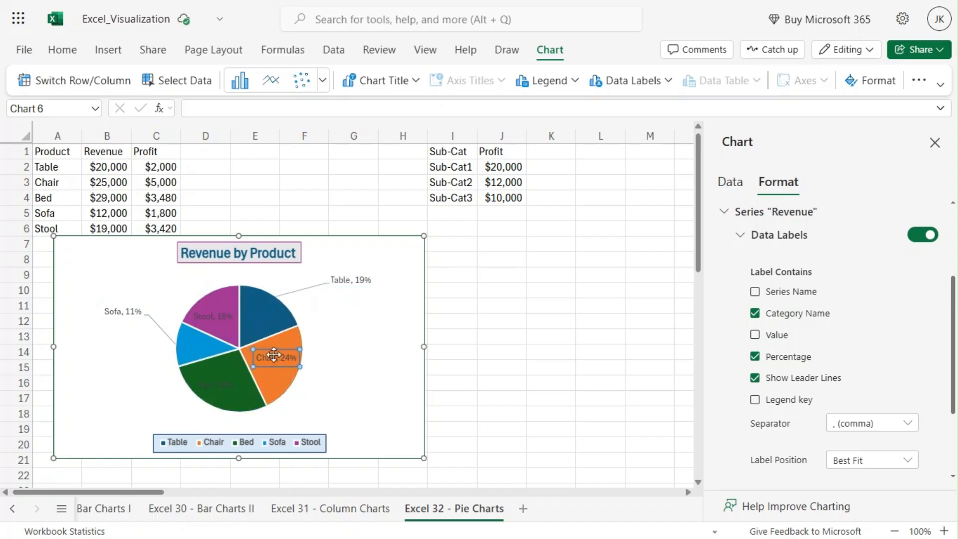
pyautogui.moveTo(274, 355); pyautogui.dragTo(351, 383)
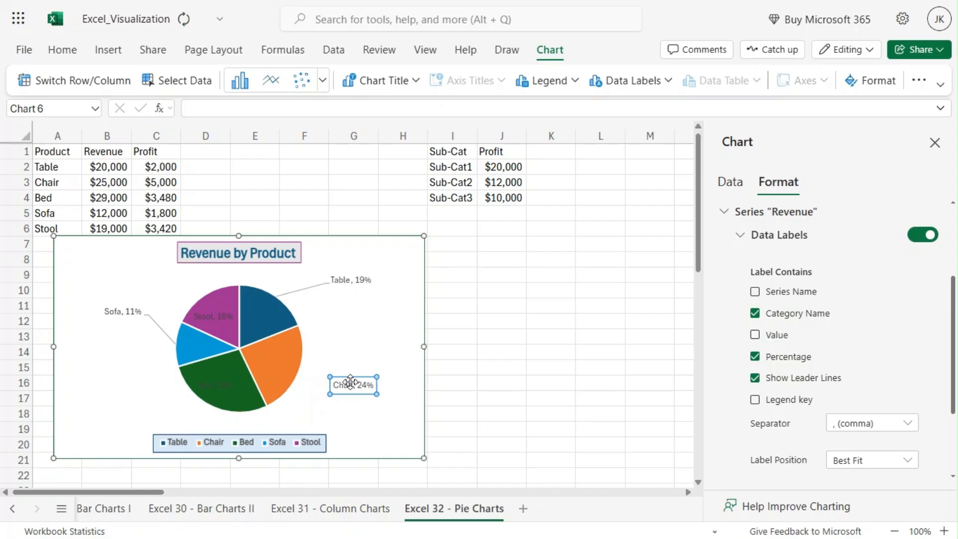
pyautogui.click(216, 383)
pyautogui.moveTo(213, 384); pyautogui.dragTo(121, 397)
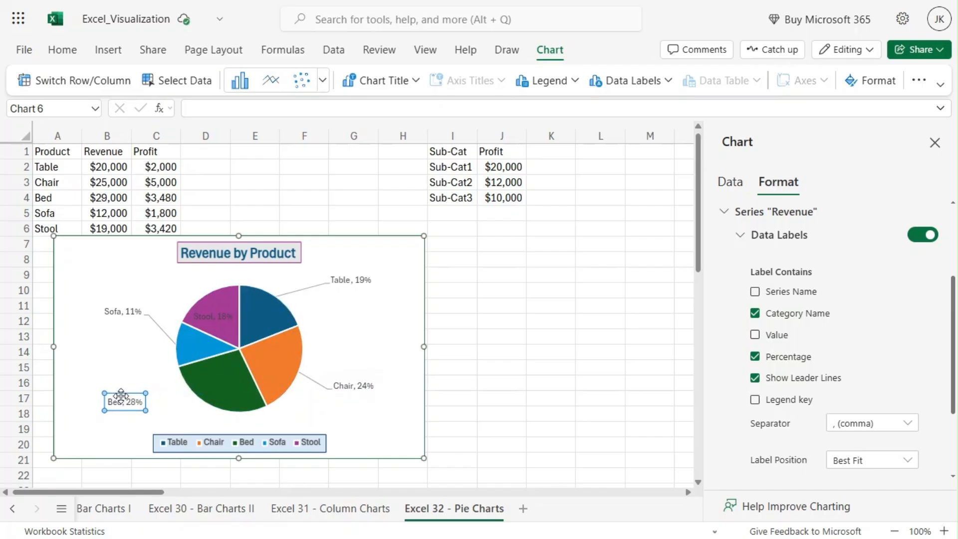
# Move the Stool data label outside the pie, to its upper left above the Sofa label.
pyautogui.click(208, 315)
pyautogui.click(208, 310)
pyautogui.click(209, 309)
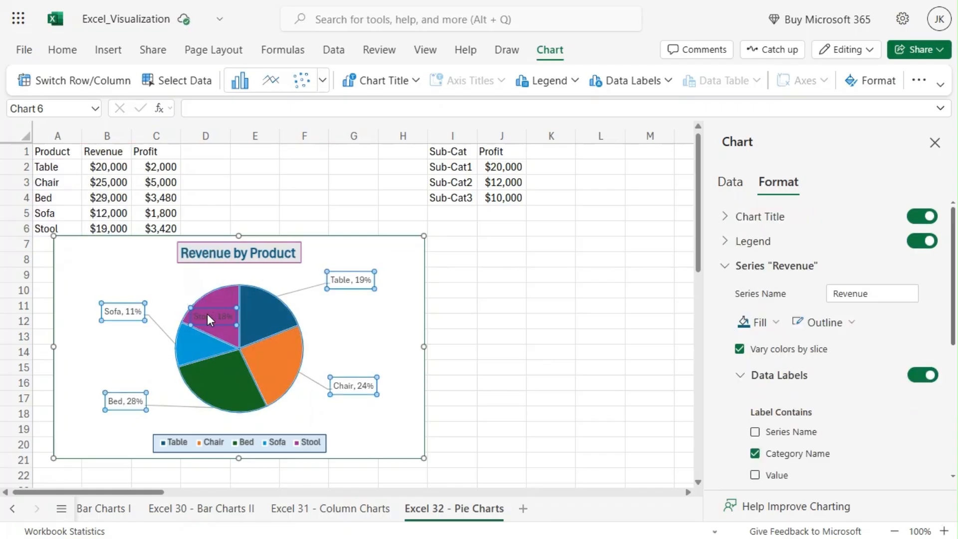
pyautogui.click(206, 315)
pyautogui.moveTo(204, 320); pyautogui.dragTo(117, 276)
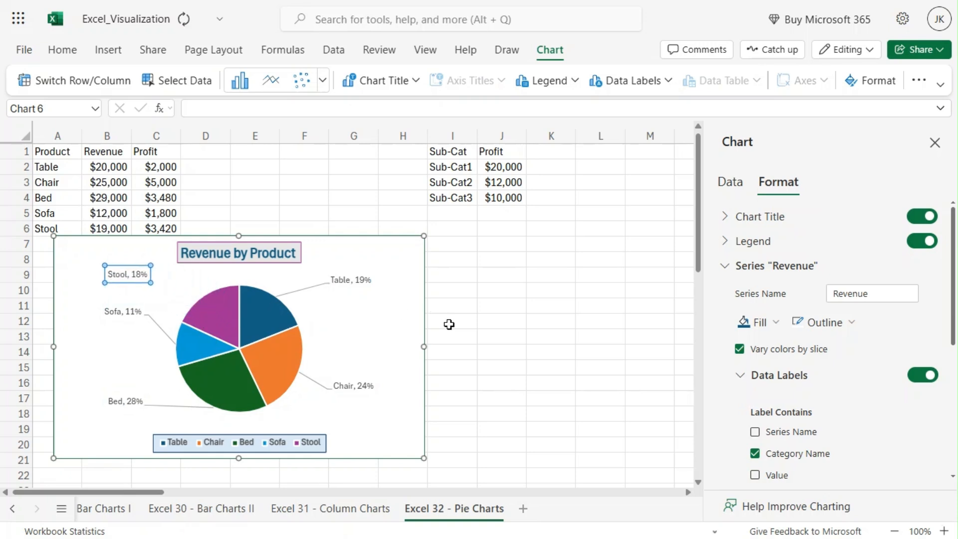
# Lower the Sofa data label closer to the height of its slice and nudge the whole chart slightly left.
pyautogui.click(120, 308)
pyautogui.moveTo(120, 307)
pyautogui.mouseDown()
pyautogui.moveTo(119, 324)
pyautogui.moveTo(120, 310)
pyautogui.mouseUp()
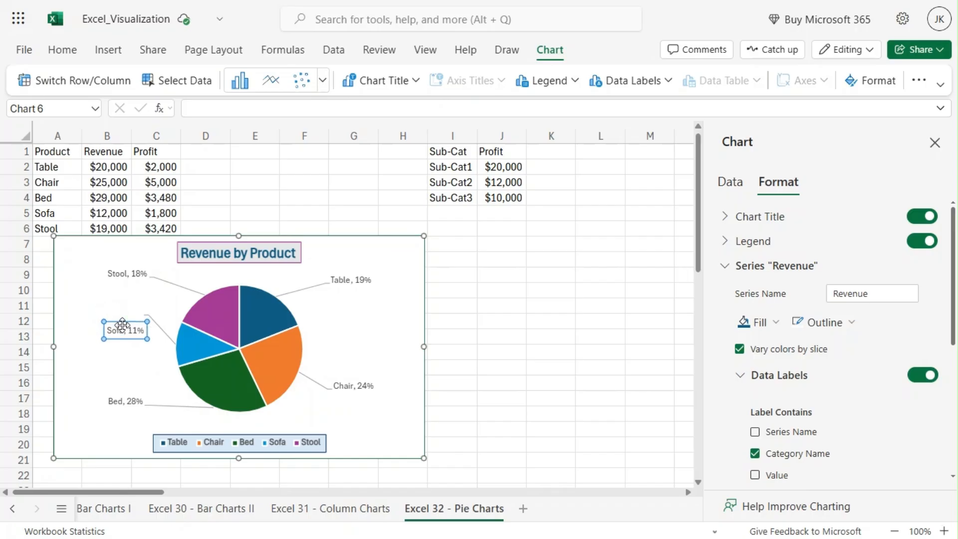
pyautogui.click(118, 405)
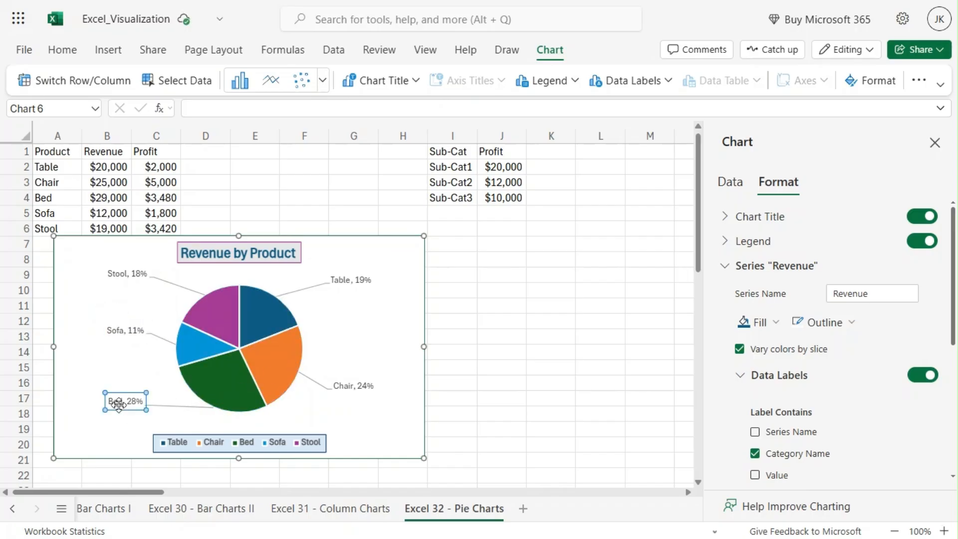
pyautogui.moveTo(118, 405); pyautogui.dragTo(118, 393)
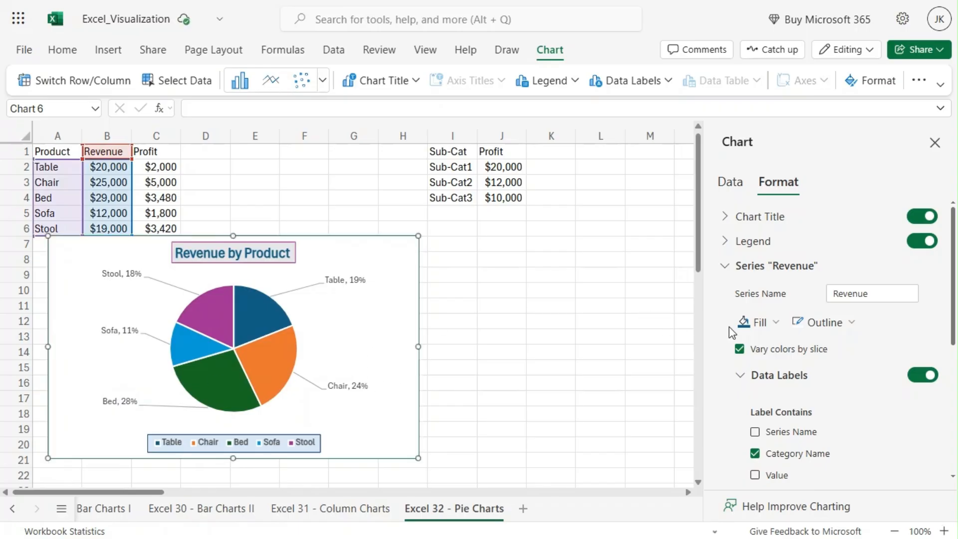
# Make the data labels of the Revenue series bold with font size 14.
pyautogui.scroll(-3, 876, 398)
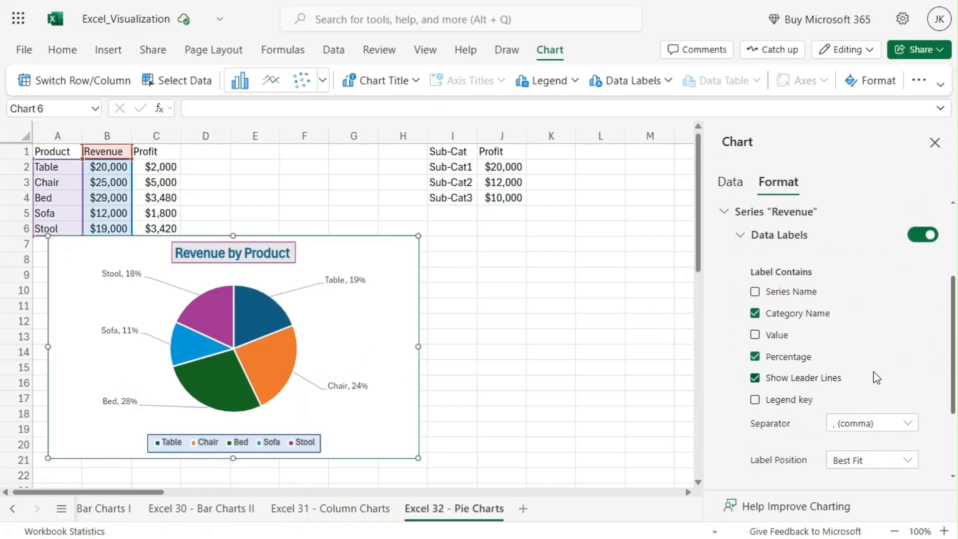
pyautogui.scroll(-3, 873, 384)
pyautogui.click(124, 274)
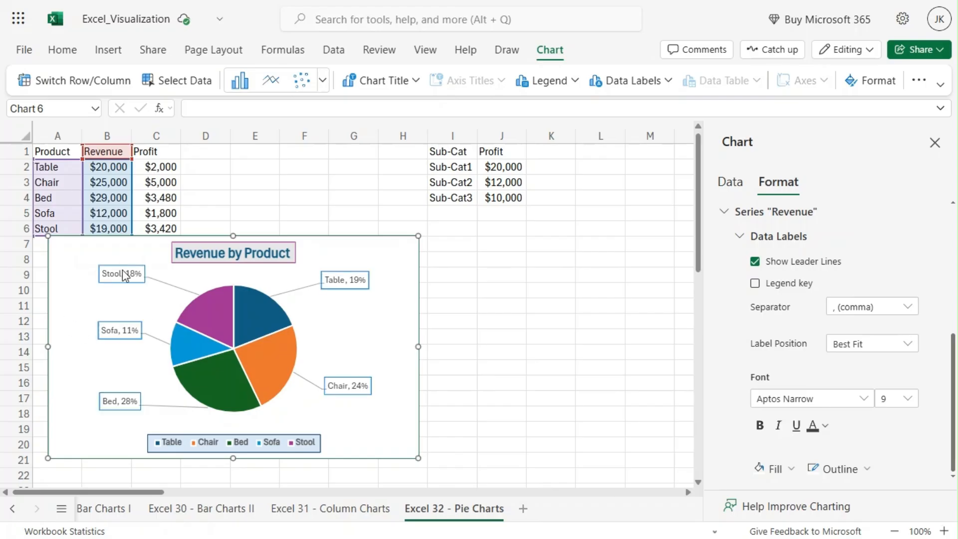
pyautogui.click(100, 304)
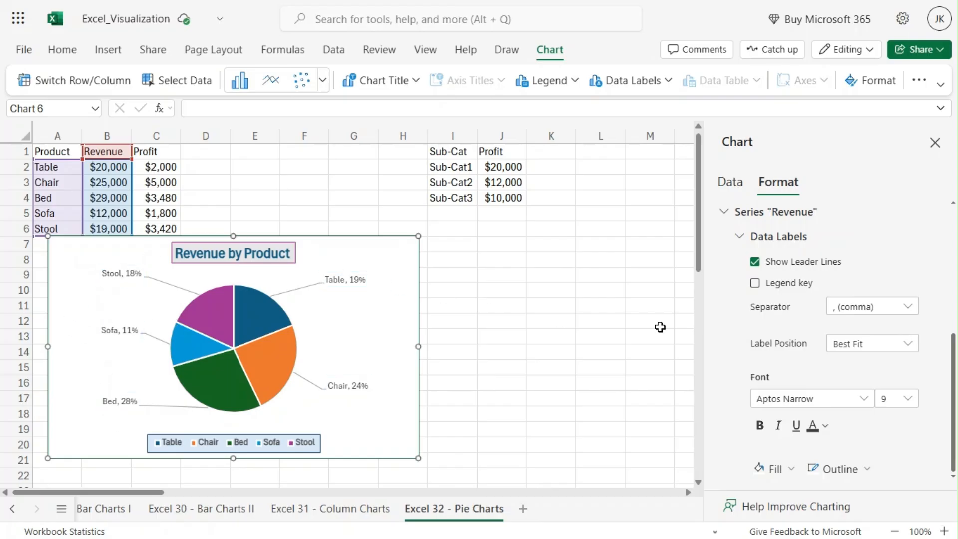
pyautogui.scroll(2, 729, 326)
pyautogui.scroll(-2, 729, 325)
pyautogui.click(758, 427)
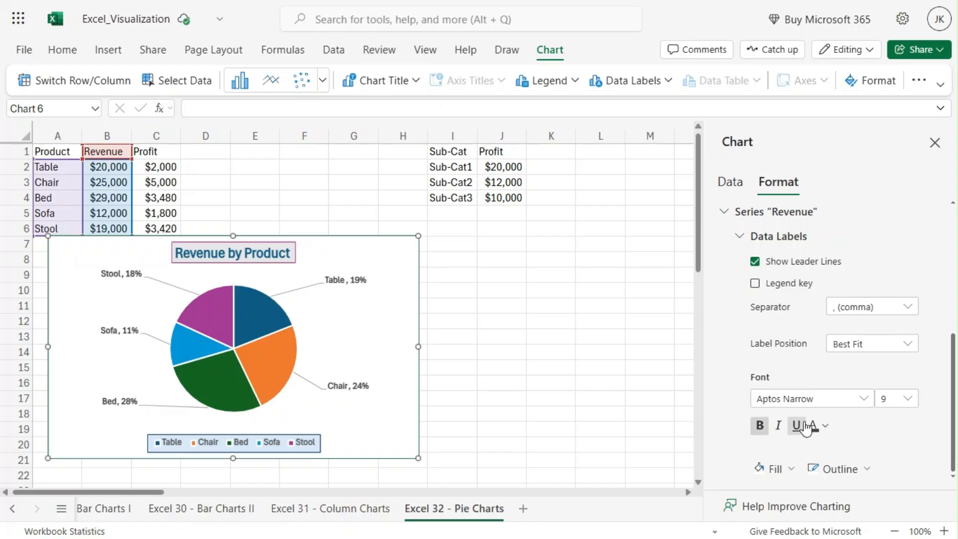
pyautogui.click(908, 399)
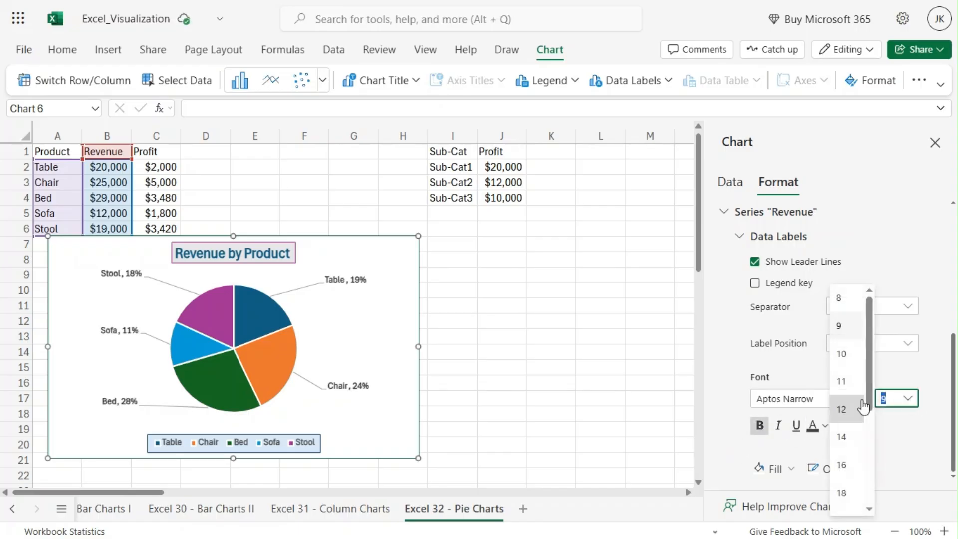
pyautogui.click(842, 439)
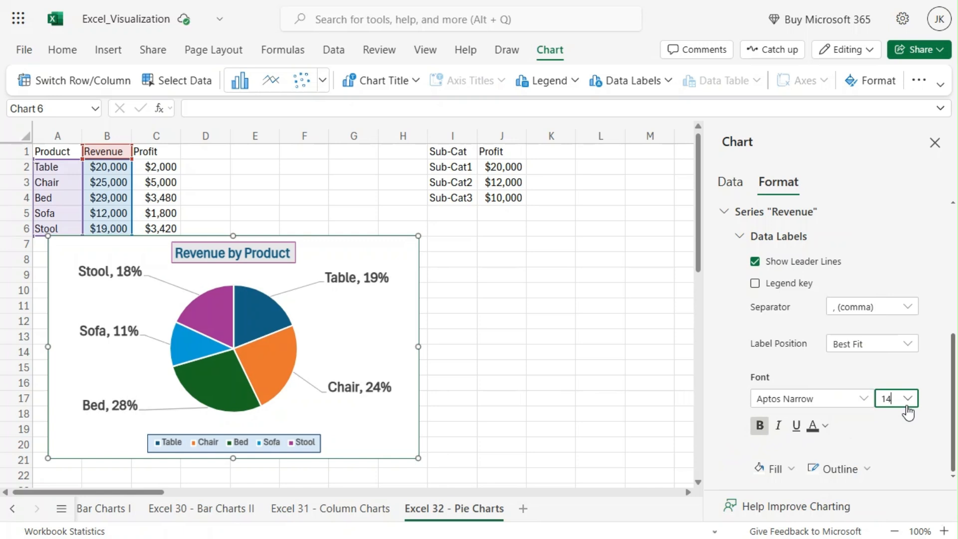
# Give the data labels a light gray theme fill and a bright blue theme outline.
pyautogui.click(776, 469)
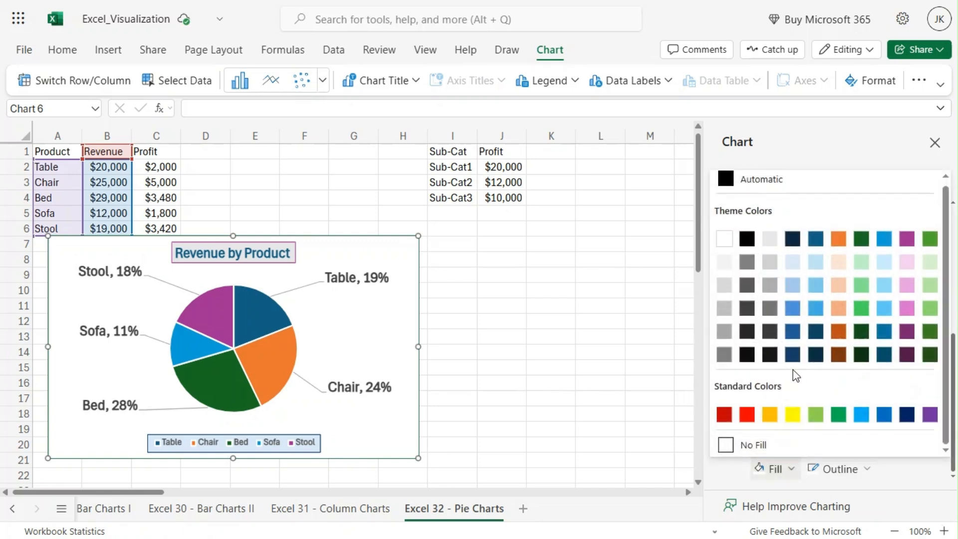
pyautogui.click(770, 239)
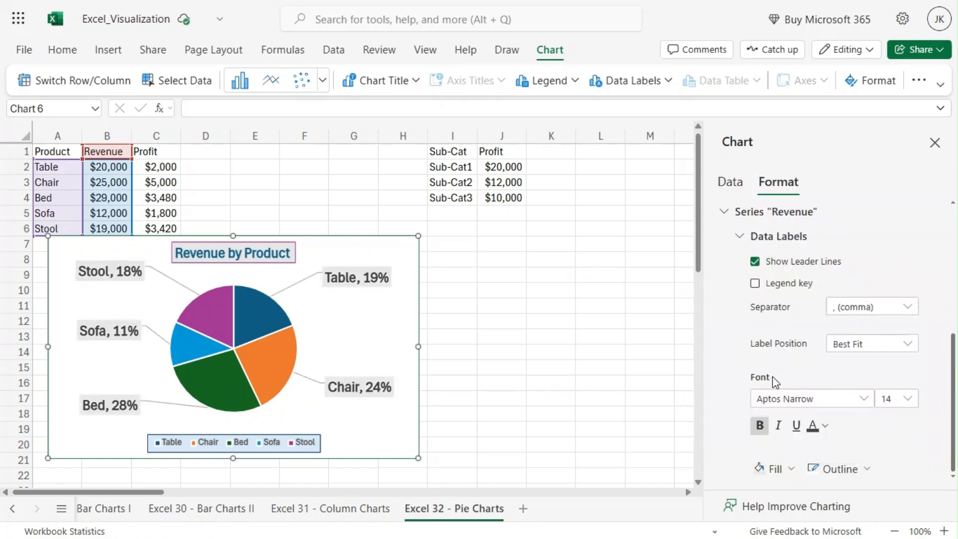
pyautogui.click(841, 468)
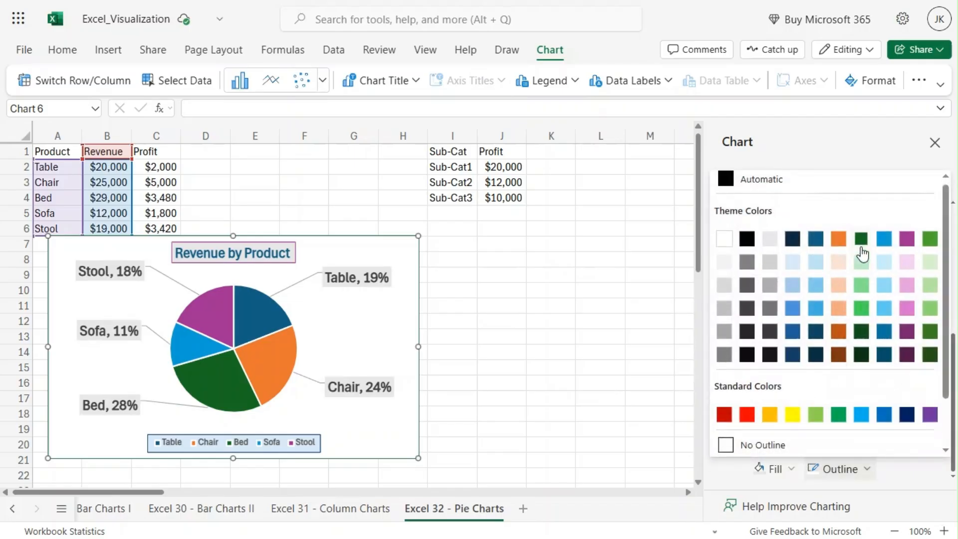
pyautogui.click(884, 238)
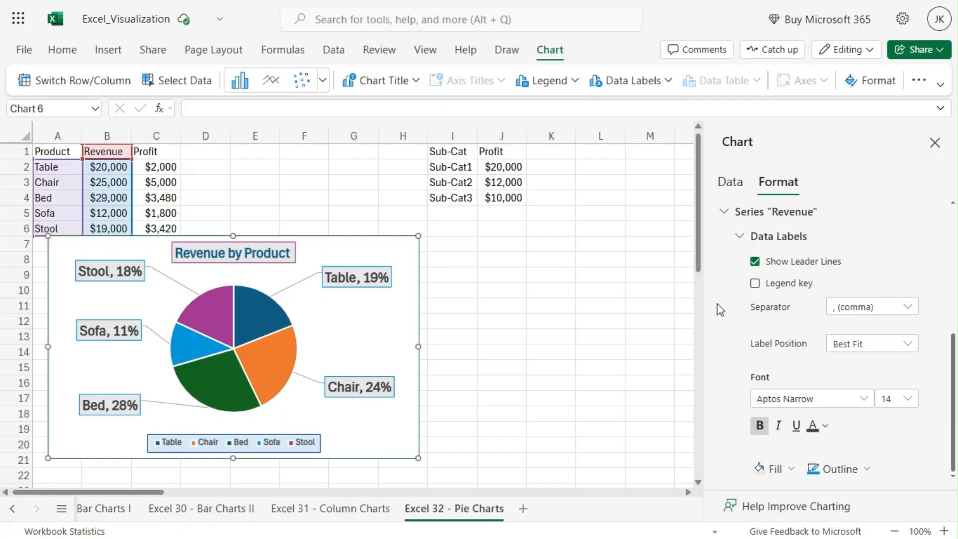
# Turn off the chart legend and close the chart formatting options.
pyautogui.scroll(5, 718, 306)
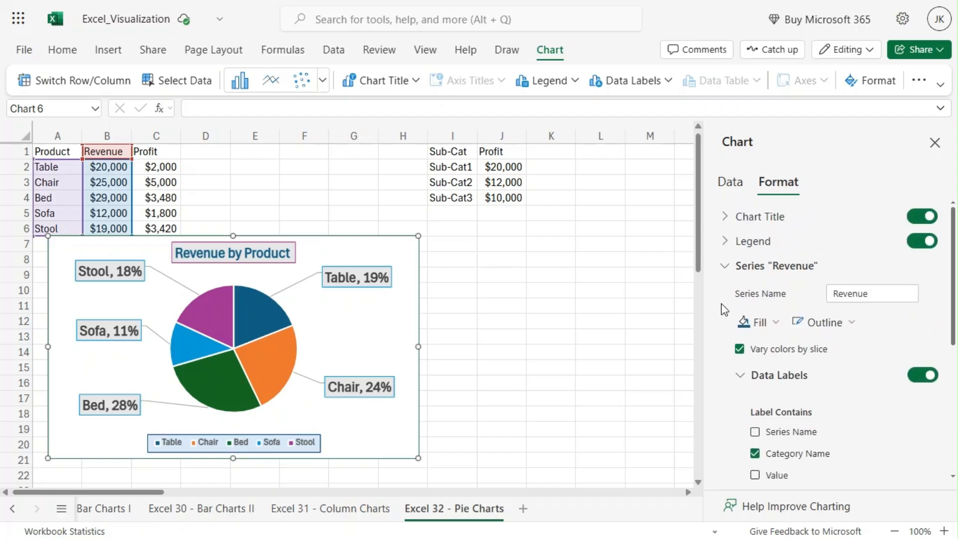
pyautogui.click(918, 241)
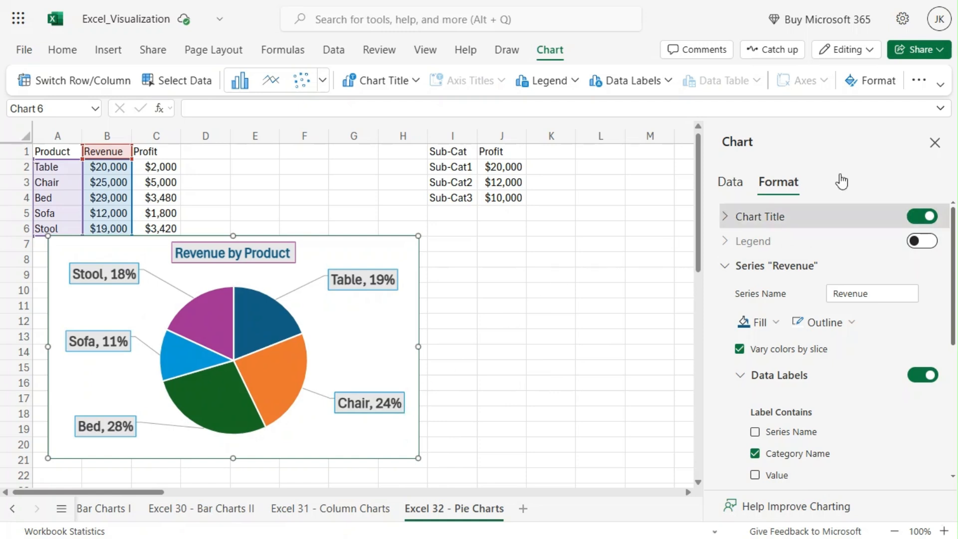
pyautogui.click(934, 147)
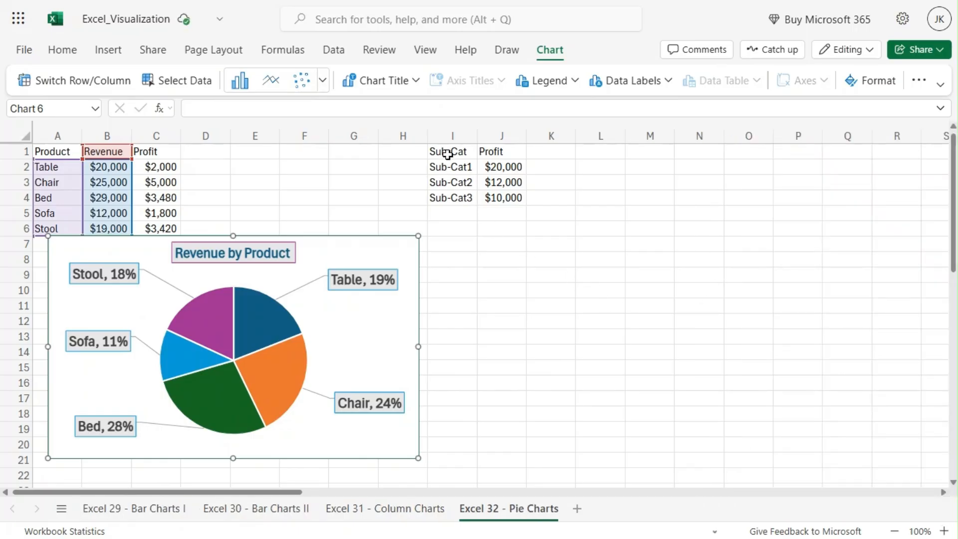
# Insert a doughnut chart from the sub-category profit data in I1:J4 and place it below that data, beside the revenue pie chart.
pyautogui.moveTo(448, 153); pyautogui.dragTo(499, 195)
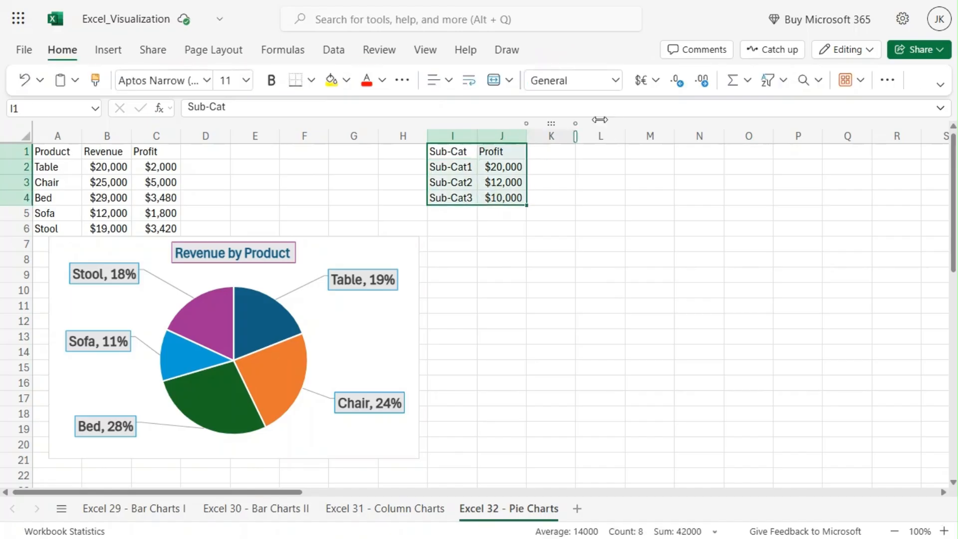
pyautogui.click(121, 54)
pyautogui.click(638, 83)
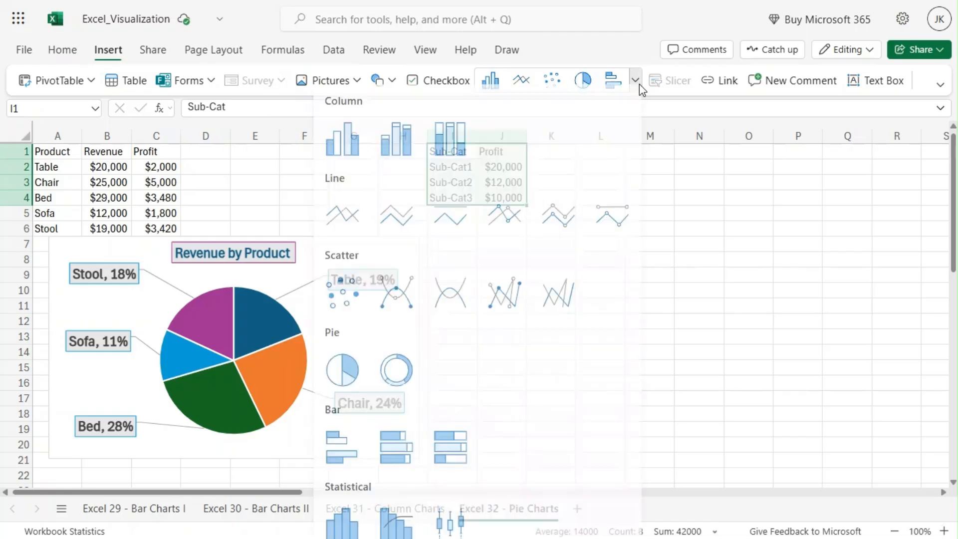
pyautogui.click(398, 391)
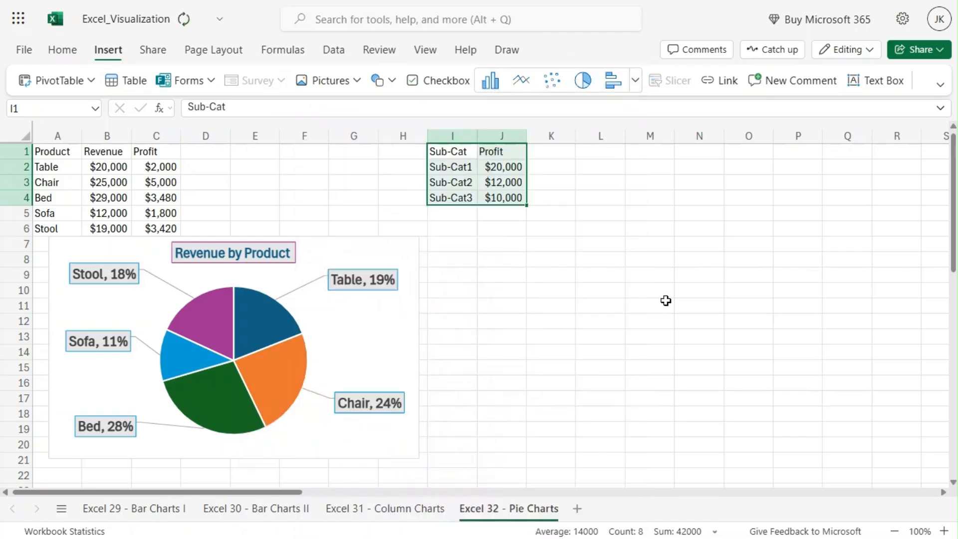
pyautogui.moveTo(705, 262); pyautogui.dragTo(787, 273)
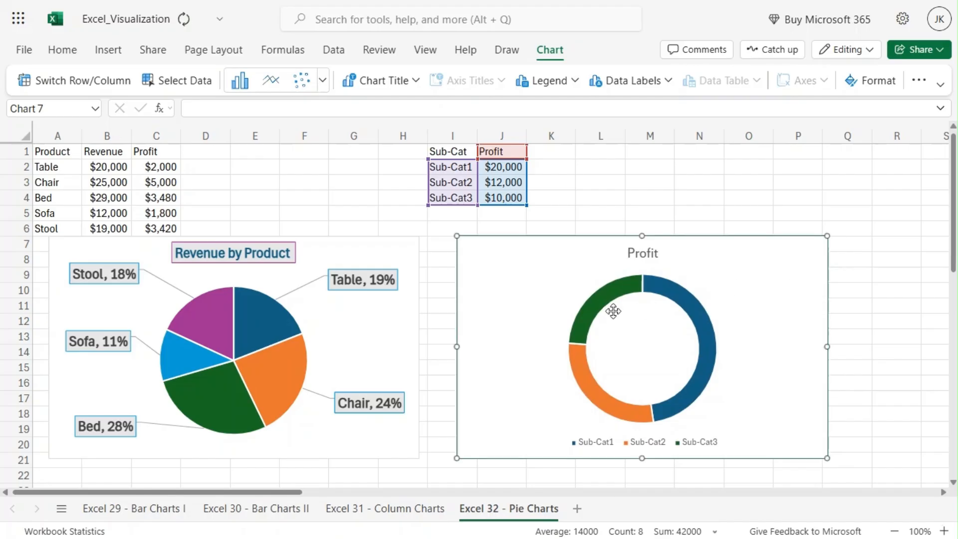
# Set the doughnut hole size of the Profit series to 41%, keeping colors varied by slice.
pyautogui.moveTo(609, 302)
pyautogui.moveTo(675, 302)
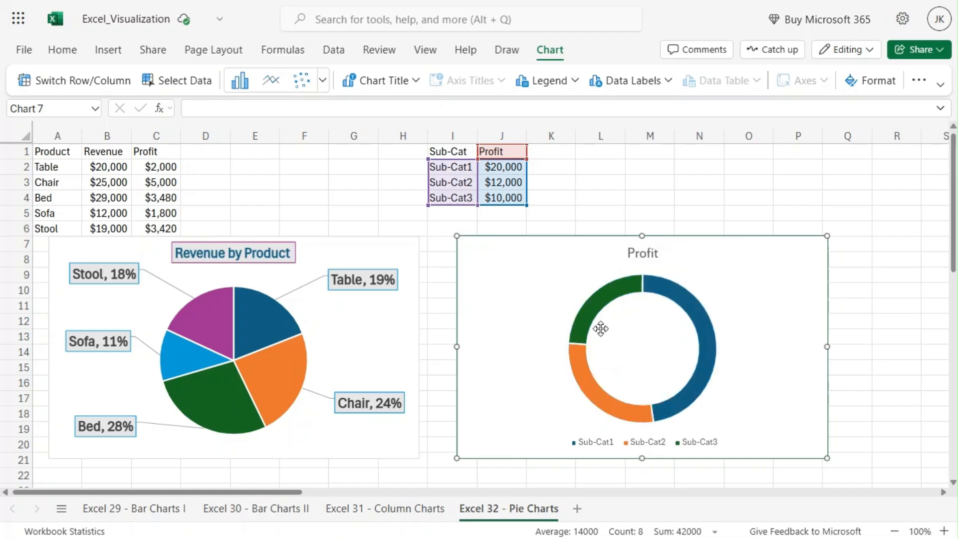
pyautogui.doubleClick(742, 275)
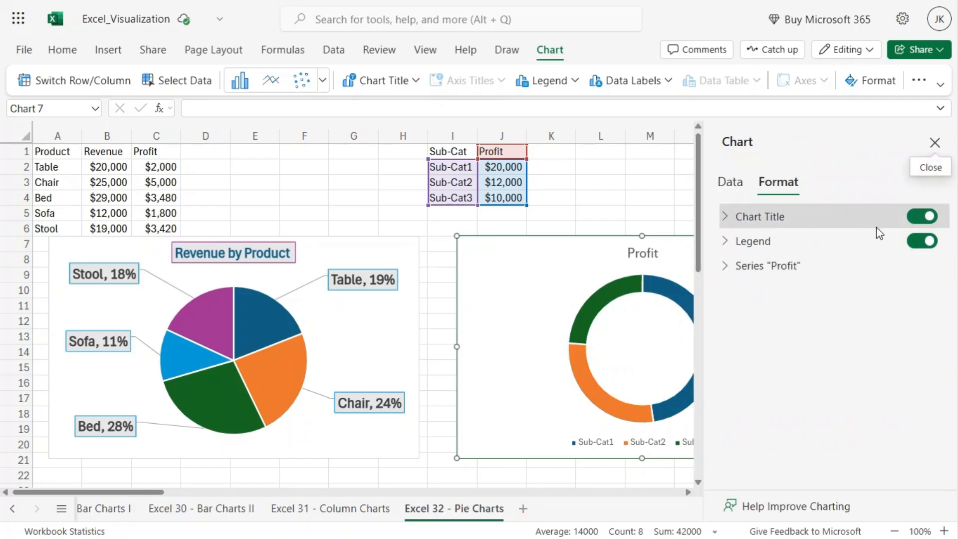
pyautogui.click(723, 271)
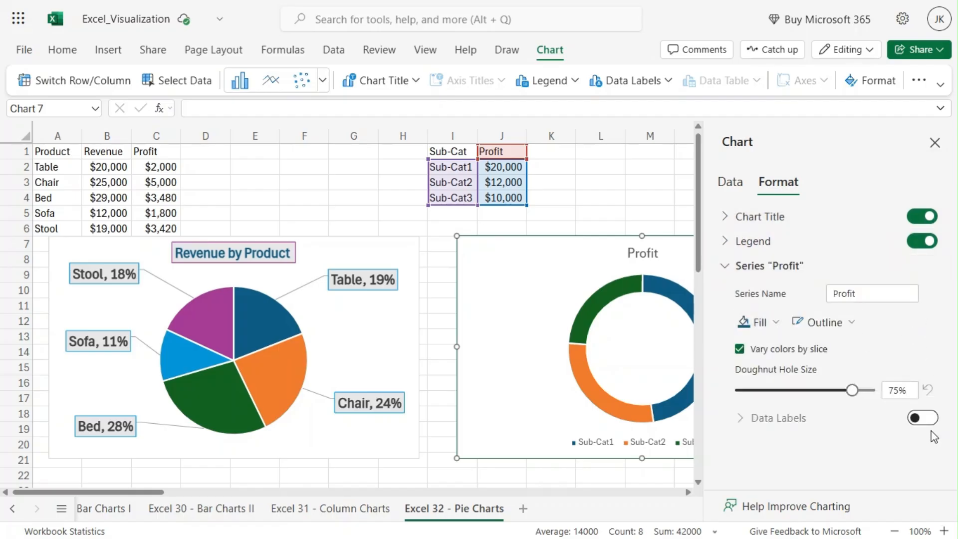
pyautogui.moveTo(852, 390); pyautogui.dragTo(799, 391)
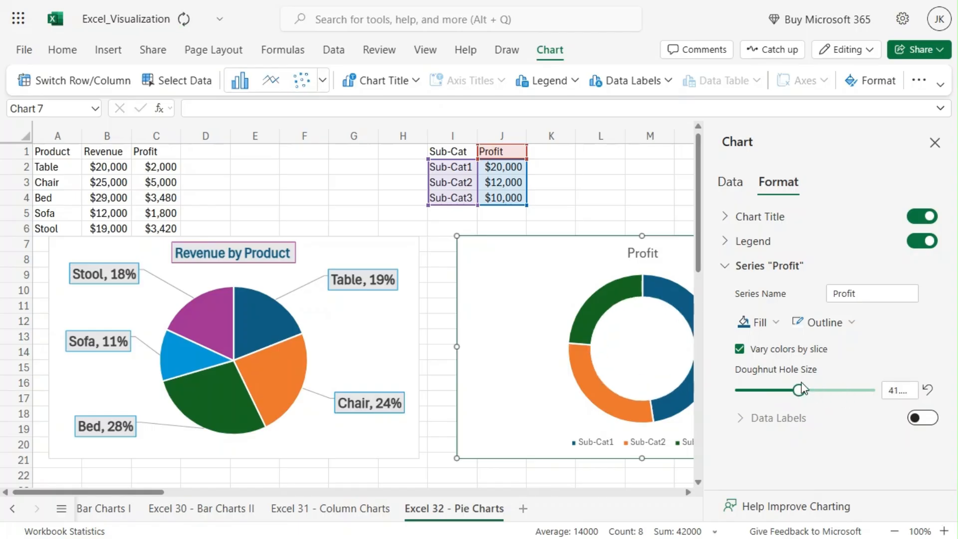
pyautogui.click(739, 349)
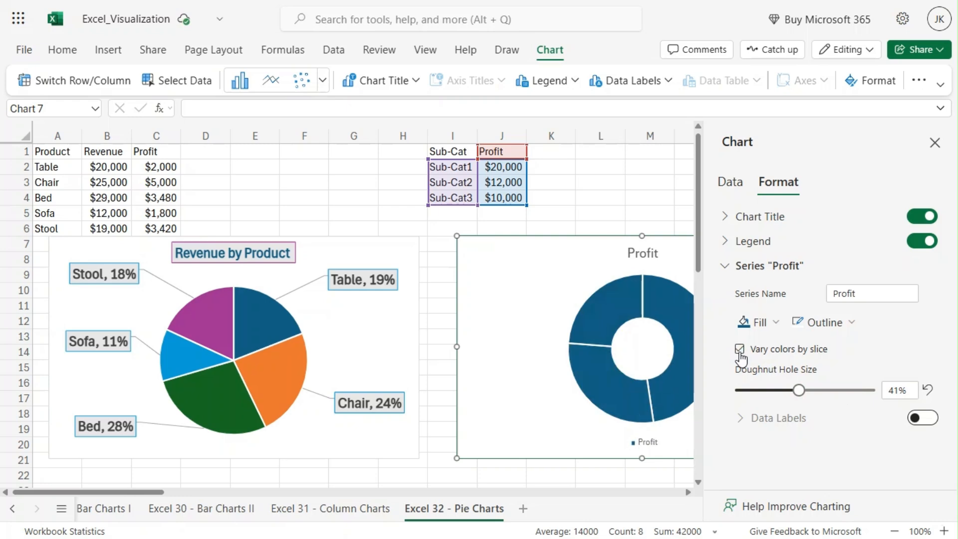
pyautogui.click(739, 349)
# Turn on data labels for the Profit series and make them show the percentage instead of the value.
pyautogui.click(923, 418)
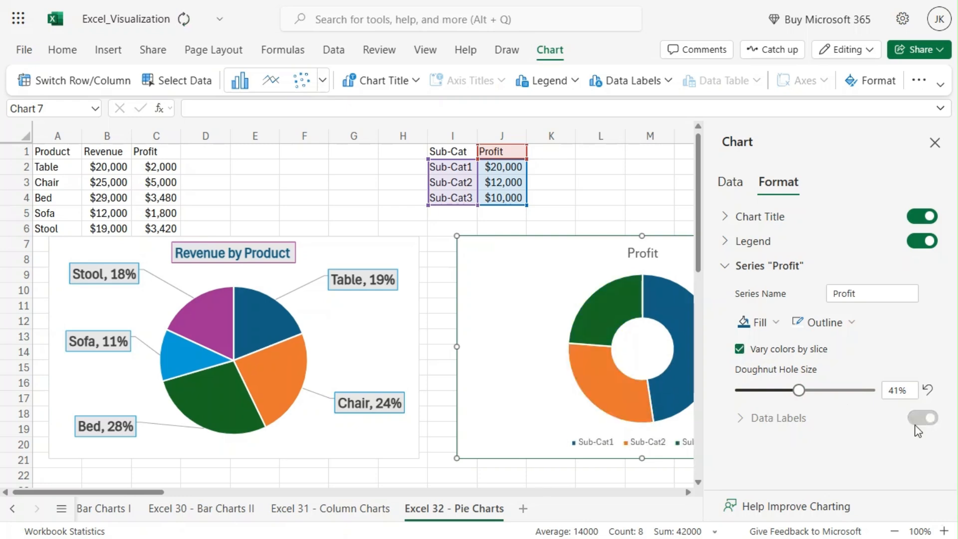
pyautogui.scroll(-2, 877, 456)
pyautogui.scroll(-4, 875, 456)
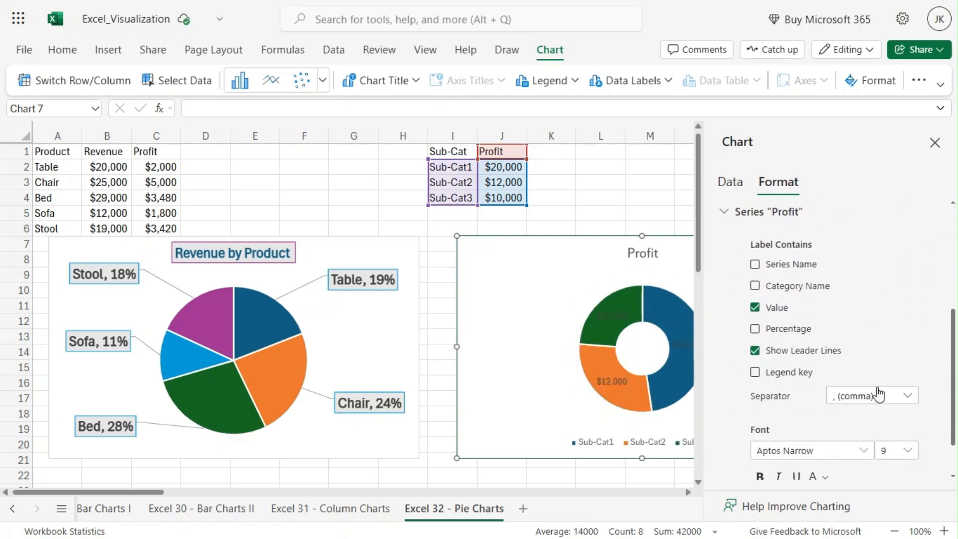
pyautogui.scroll(2, 898, 328)
pyautogui.scroll(-2, 901, 329)
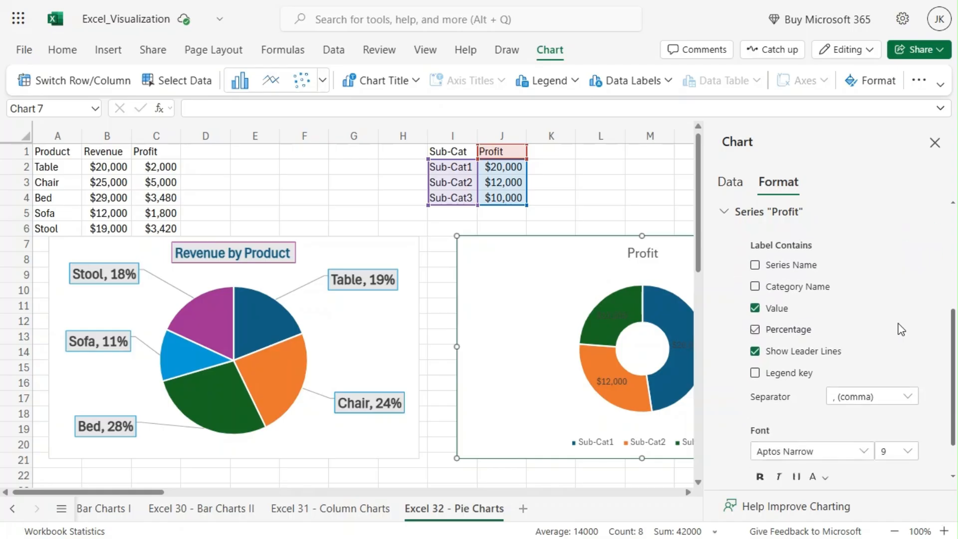
pyautogui.scroll(-1, 901, 329)
pyautogui.scroll(2, 901, 330)
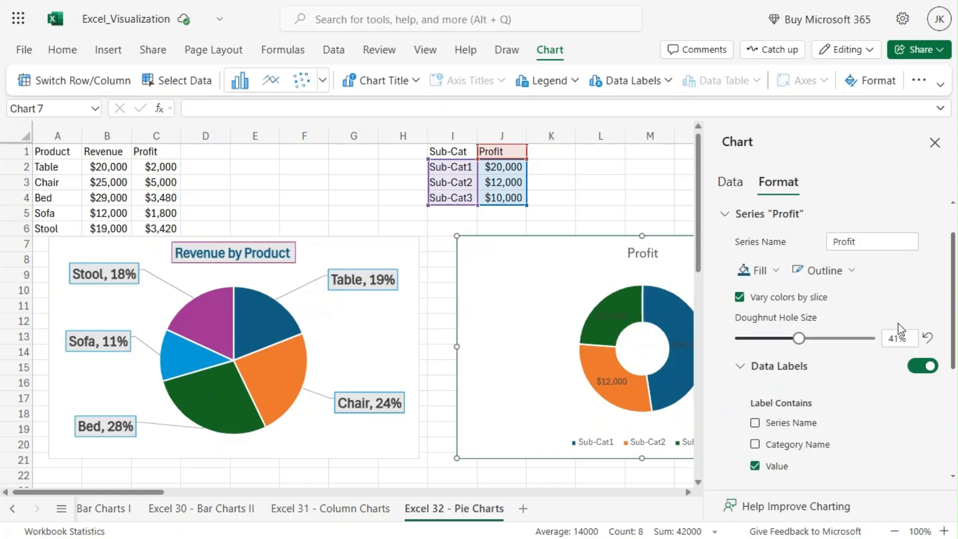
pyautogui.scroll(-2, 838, 404)
pyautogui.click(755, 347)
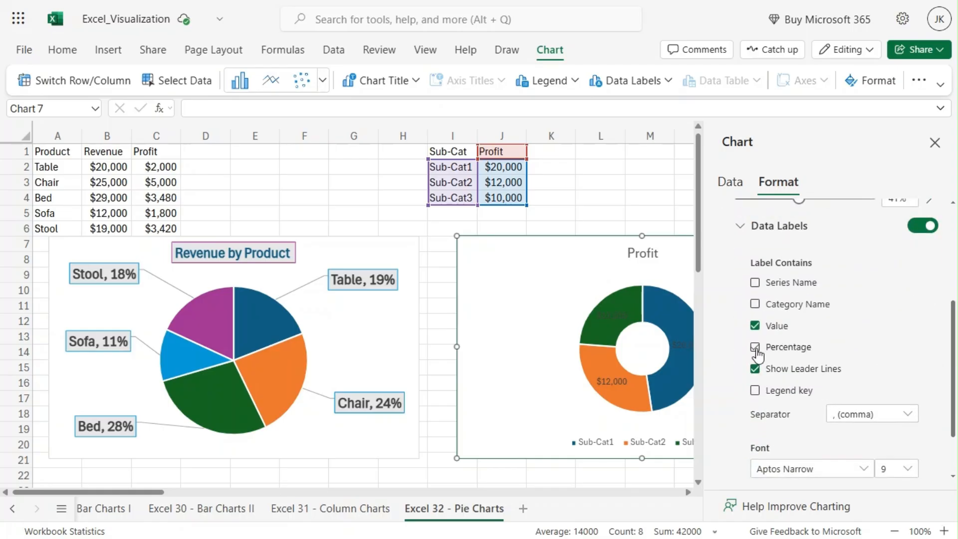
pyautogui.click(755, 325)
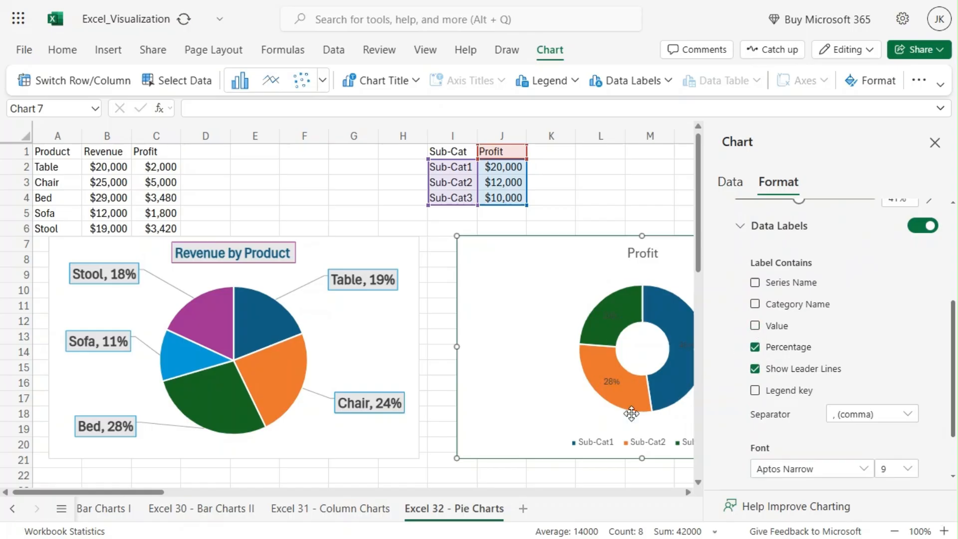
# Include the legend key in the doughnut chart's data labels.
pyautogui.click(606, 383)
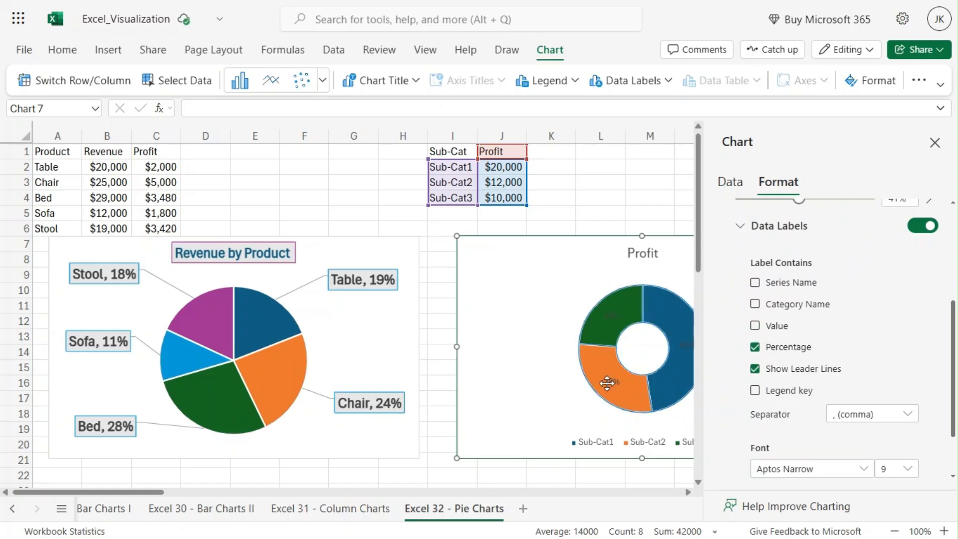
pyautogui.click(755, 391)
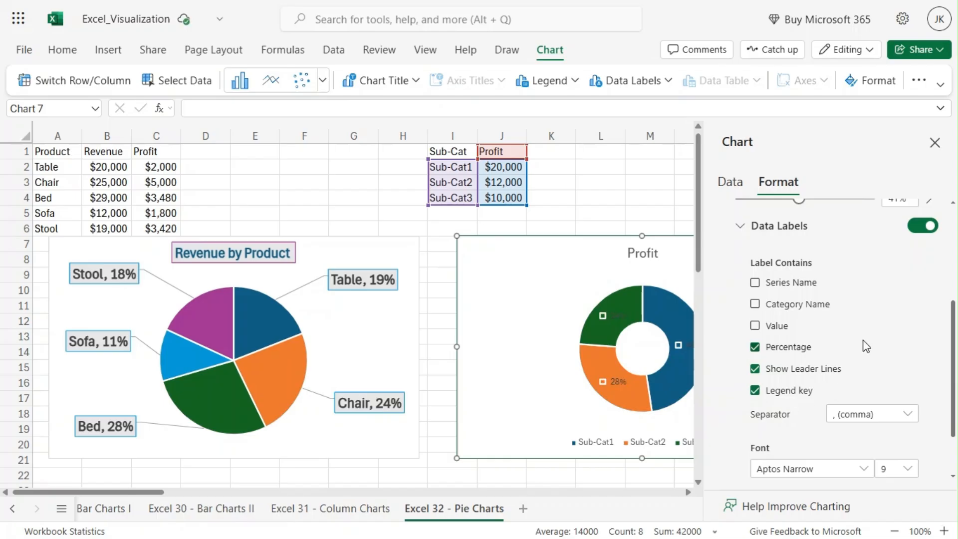
pyautogui.scroll(-2, 865, 345)
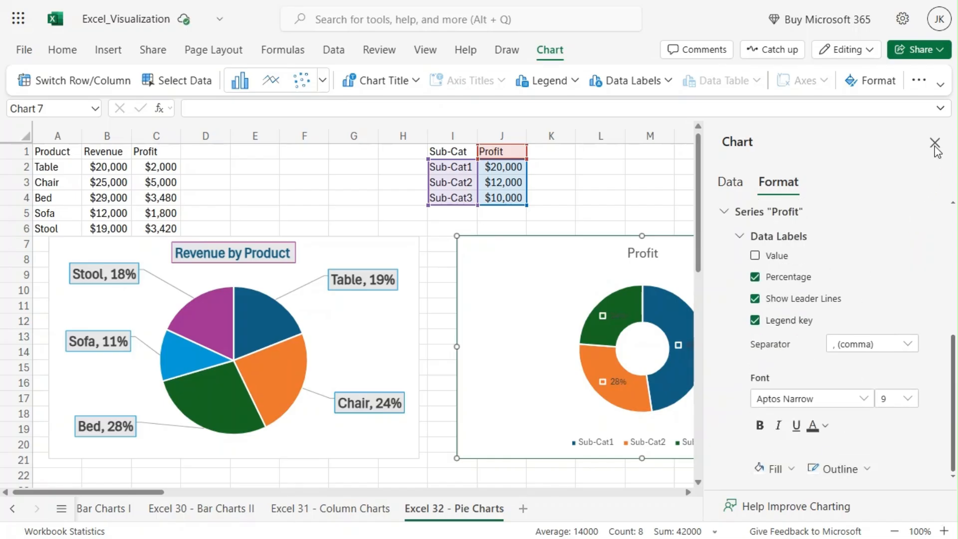